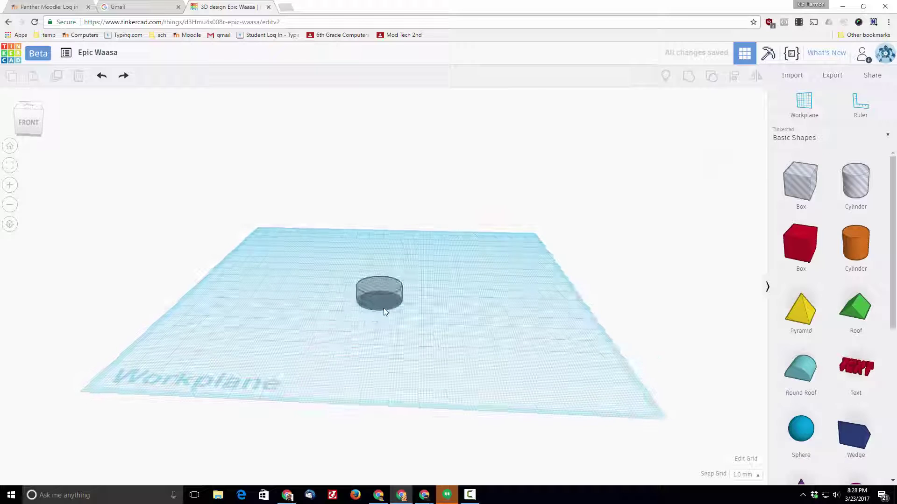
# Move the cylindrical hole about 7.2 mm back and 0.8 mm to the right on the workplane
pyautogui.click(379, 303)
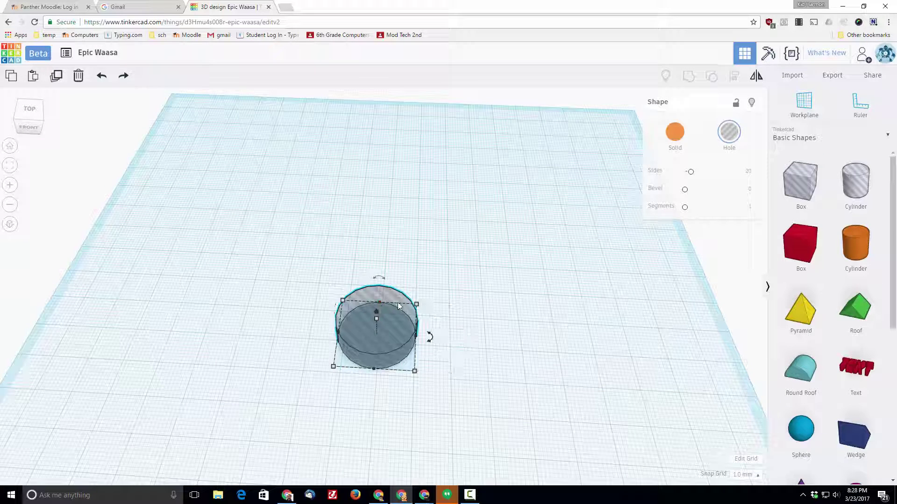
pyautogui.moveTo(388, 326); pyautogui.dragTo(392, 304)
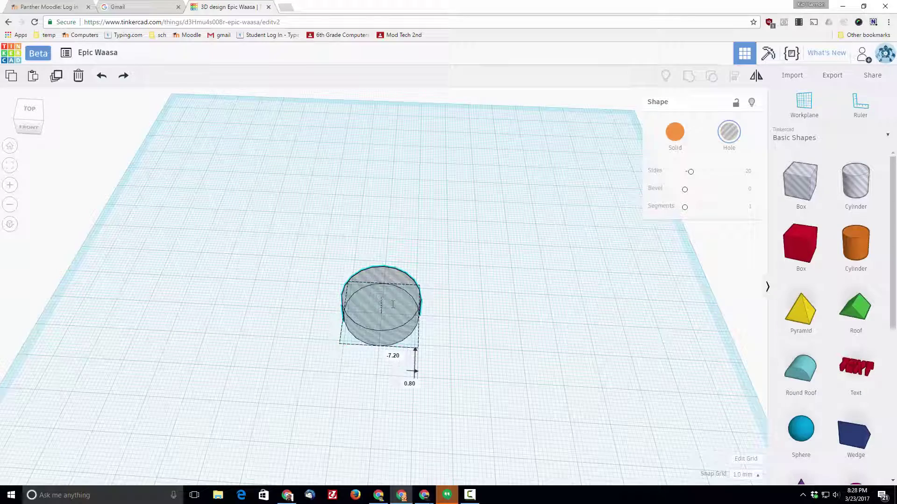
pyautogui.scroll(4, 388, 313)
pyautogui.scroll(-4, 380, 330)
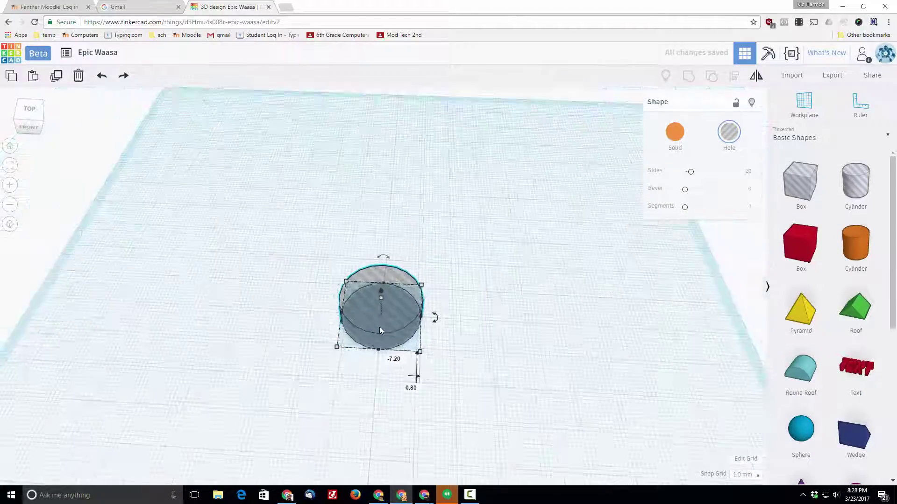
pyautogui.scroll(1, 382, 312)
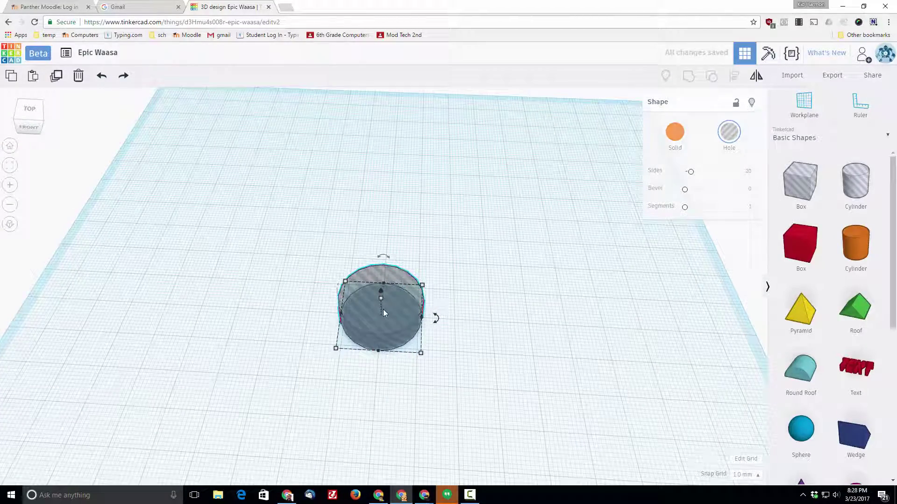
# Make a copy of the cylindrical hole and place it just to the right of the original with a small gap
pyautogui.hotkey('ctrl', 'v')
pyautogui.press('Right')
pyautogui.press('Right')
pyautogui.press('Right')
pyautogui.press('Right')
pyautogui.press('Right')
pyautogui.press('Right')
pyautogui.press('Right')
pyautogui.press('Right')
pyautogui.press('Right')
pyautogui.press('Right')
pyautogui.press('Right')
pyautogui.press('Right')
pyautogui.press('Right')
pyautogui.press('Right')
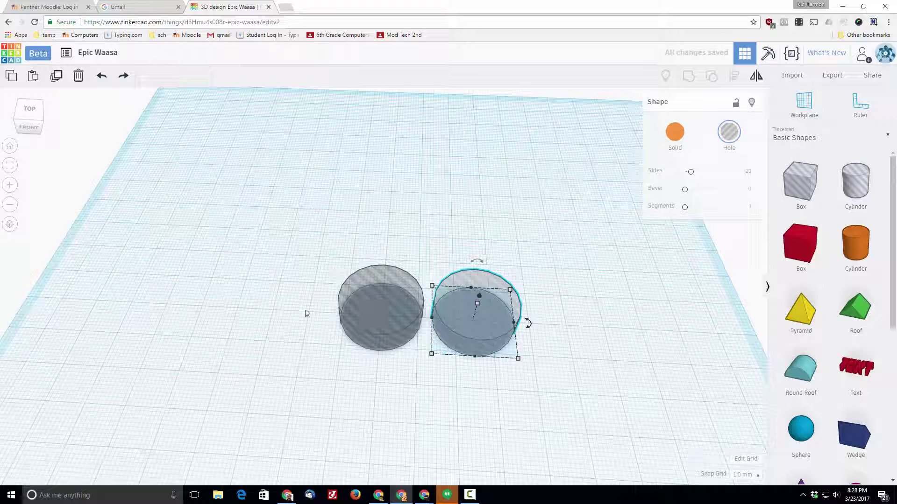
# Duplicate the original cylindrical hole and place the copy just to its left with a matching small gap
pyautogui.click(351, 310)
pyautogui.hotkey('ctrl', 'd')
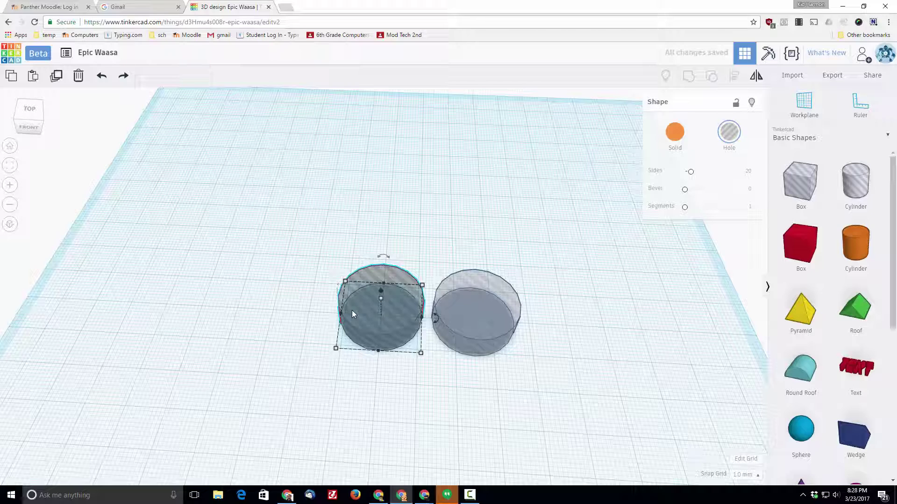
pyautogui.press('Left')
pyautogui.press('Left')
pyautogui.press('Left')
pyautogui.press('Left')
pyautogui.press('Left')
pyautogui.press('Left')
pyautogui.press('Left')
pyautogui.press('Left')
pyautogui.press('Left')
pyautogui.press('Left')
pyautogui.press('Left')
pyautogui.press('Left')
pyautogui.press('Left')
pyautogui.press('Left')
pyautogui.press('Left')
pyautogui.press('Left')
pyautogui.press('Left')
pyautogui.press('Left')
pyautogui.press('Left')
pyautogui.press('Left')
pyautogui.press('Left')
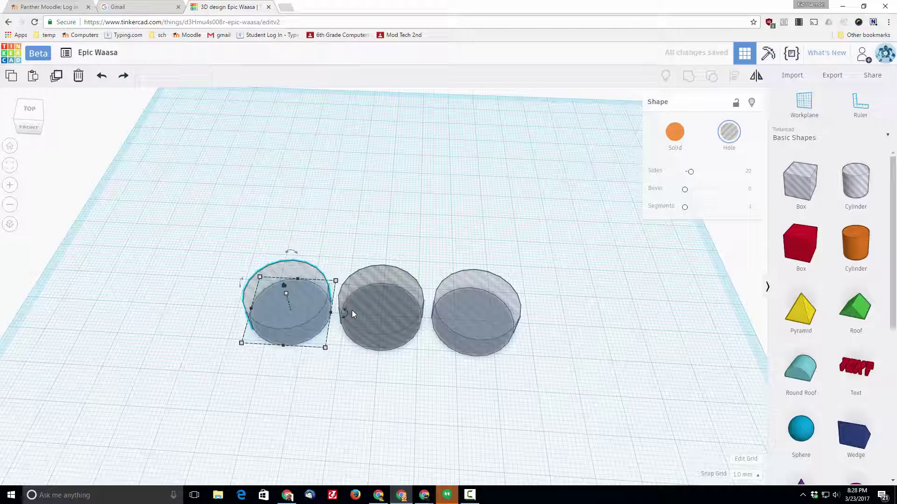
# Duplicate the two outer cylindrical holes together and rotate the copied pair a quarter turn on the workplane
pyautogui.keyDown('shift'); pyautogui.click(486, 312); pyautogui.keyUp('shift')
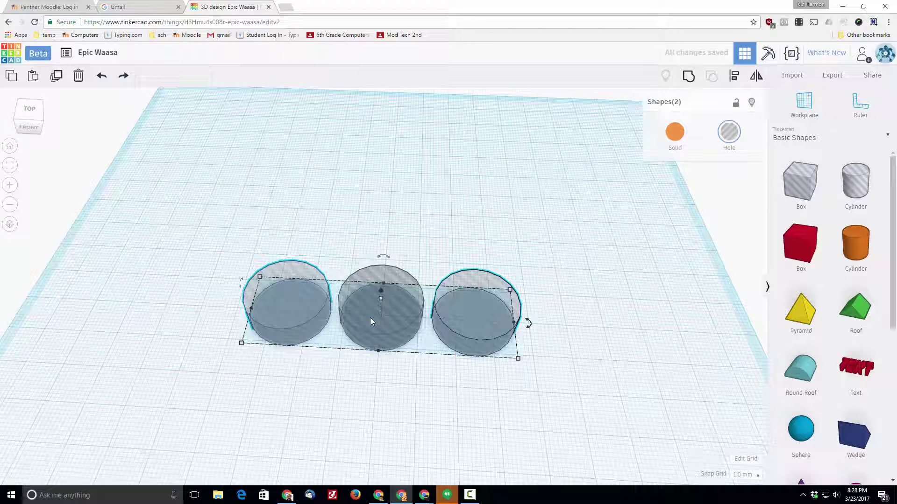
pyautogui.hotkey('ctrl', 'd')
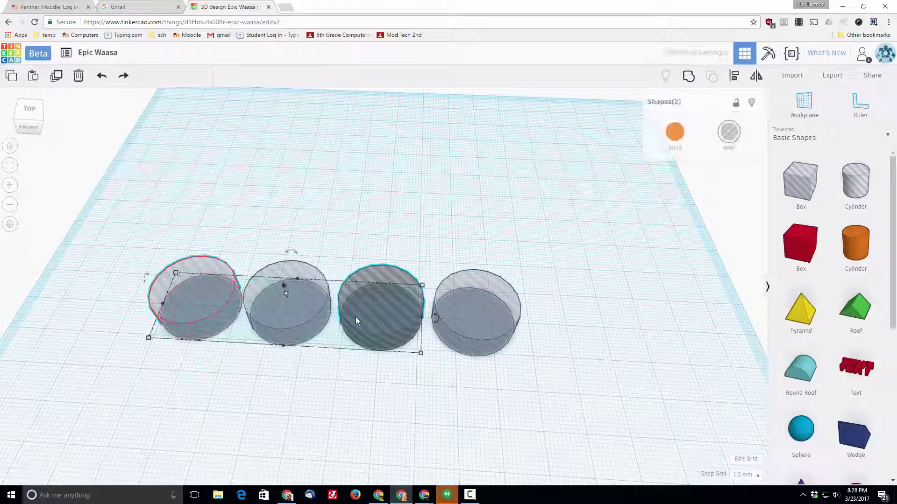
pyautogui.moveTo(432, 319); pyautogui.dragTo(262, 434)
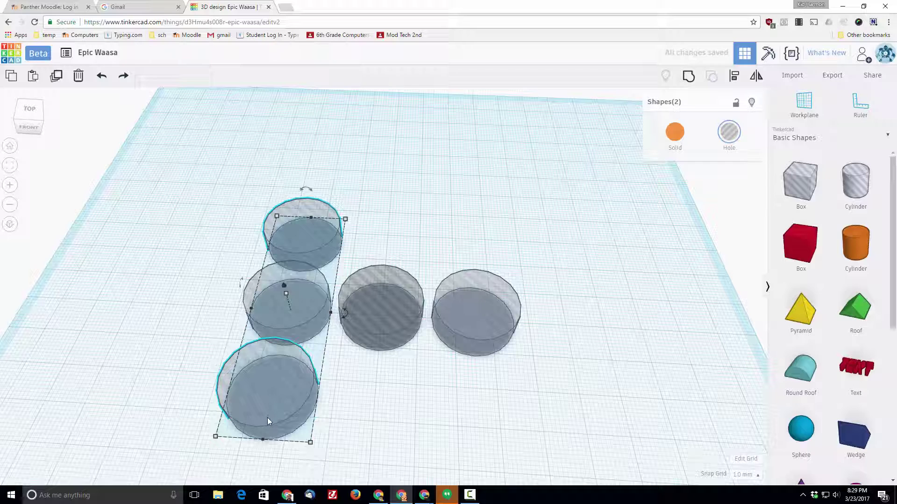
# Shift the rotated pair of holes right until they line up in front of and behind the centre hole
pyautogui.press('Right')
pyautogui.press('Right')
pyautogui.press('Right')
pyautogui.press('Right')
pyautogui.press('Right')
pyautogui.press('Right')
pyautogui.press('Right')
pyautogui.press('Right')
pyautogui.press('Right')
pyautogui.press('Right')
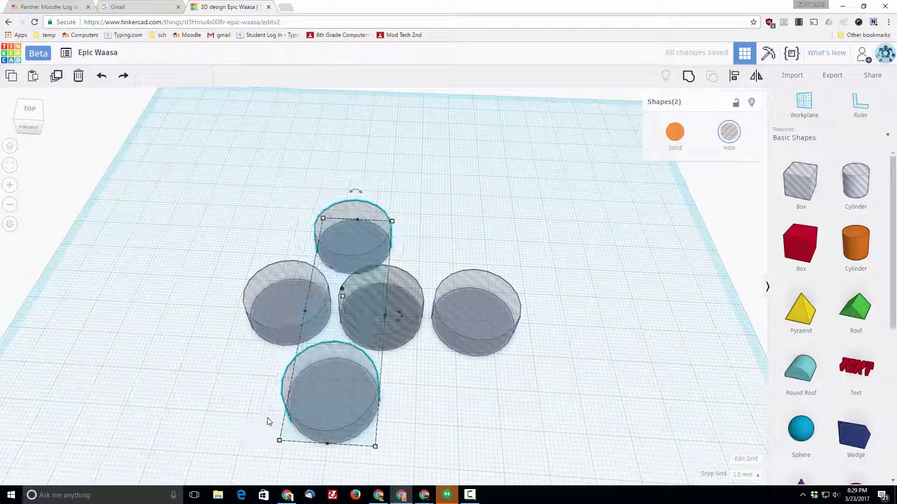
pyautogui.press('Right')
pyautogui.press('Right')
pyautogui.press('Right')
pyautogui.press('Right')
pyautogui.press('Right')
pyautogui.press('Right')
pyautogui.press('Right')
pyautogui.press('Right')
pyautogui.press('Right')
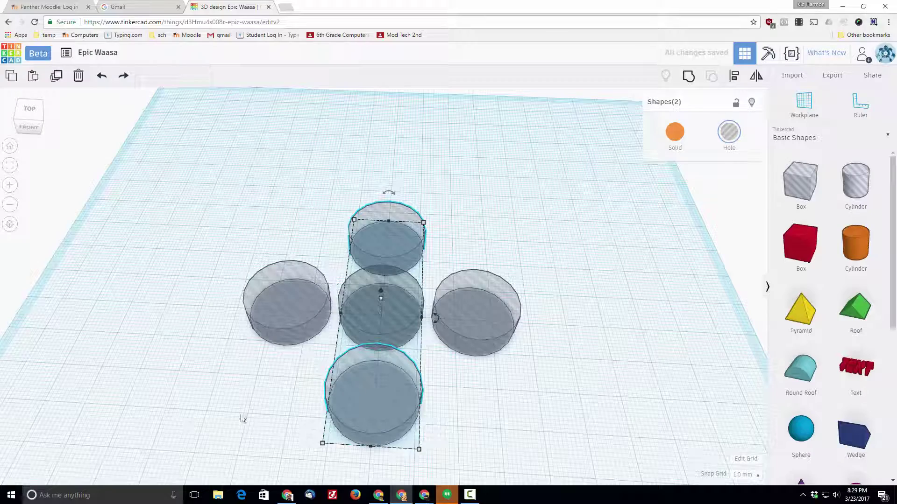
pyautogui.click(279, 409)
# Add a solid cylinder beside the front hole and set its height to 7 mm
pyautogui.moveTo(279, 409); pyautogui.dragTo(421, 372, button='right')
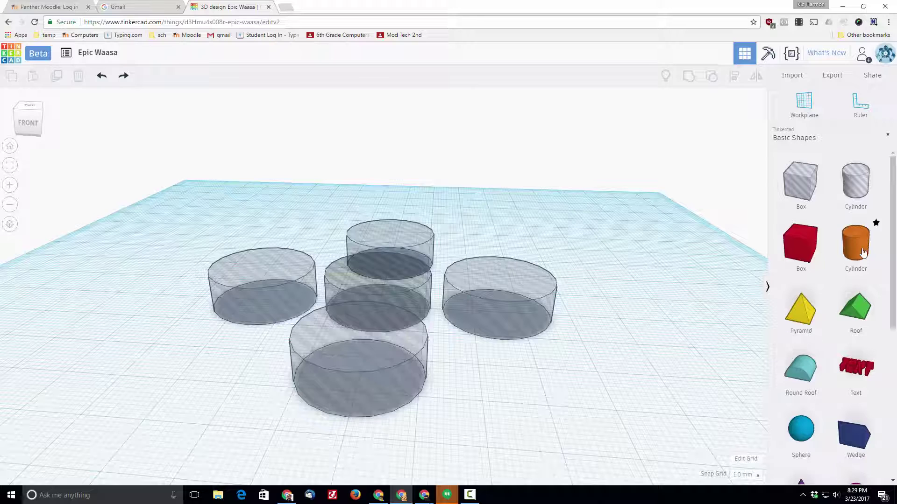
pyautogui.moveTo(861, 253); pyautogui.dragTo(511, 376)
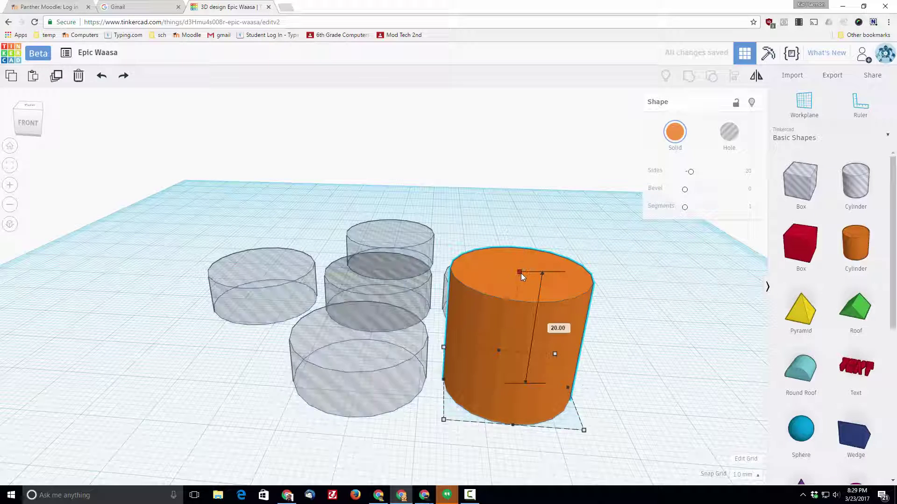
pyautogui.click(562, 331)
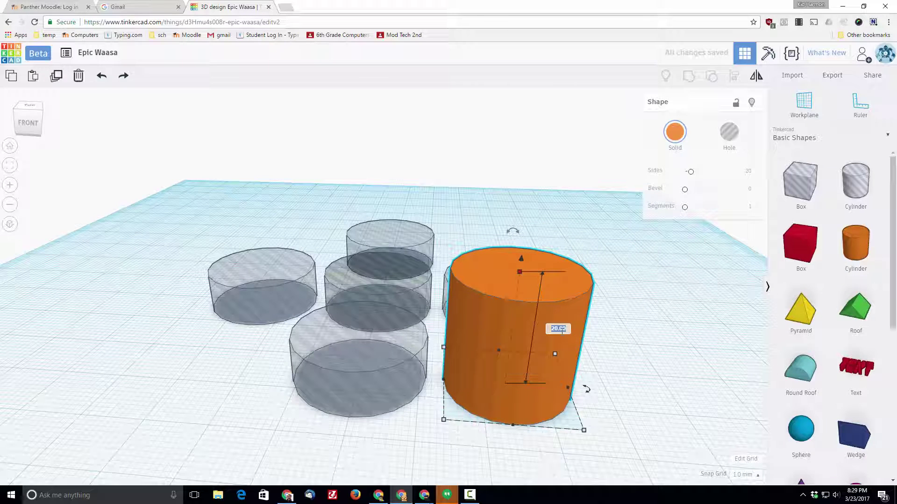
pyautogui.write('7')
pyautogui.press('Return')
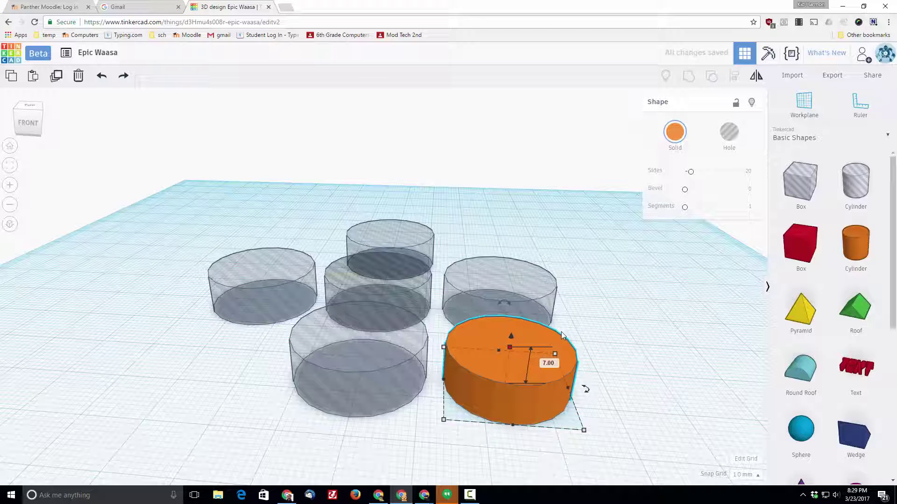
# Set the solid cylinder's length and width to 24.2 mm
pyautogui.moveTo(444, 420)
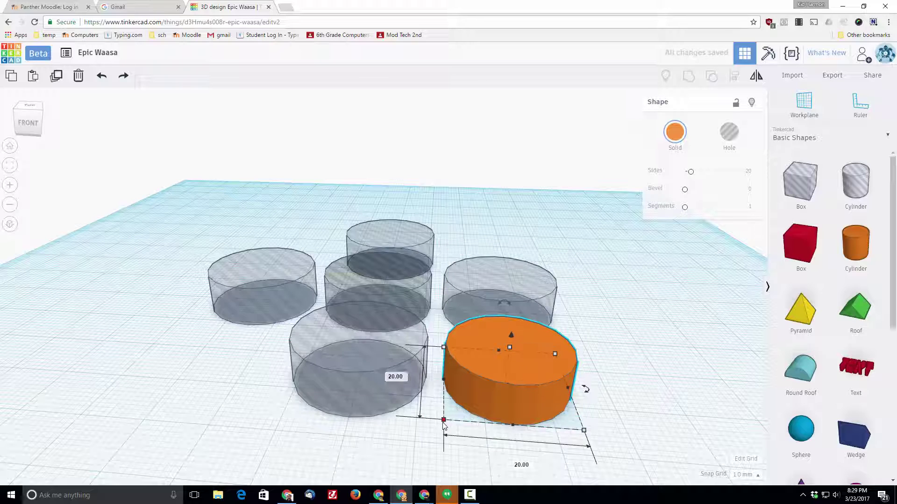
pyautogui.click(403, 379)
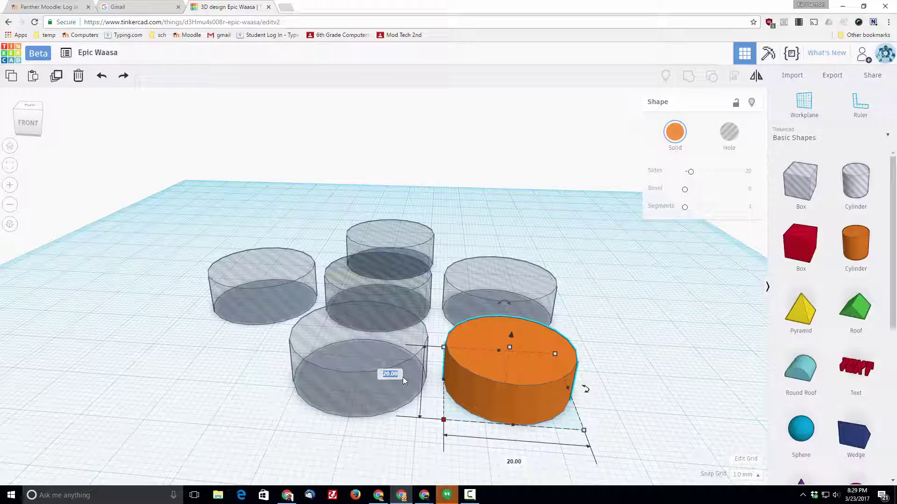
pyautogui.write('24.2')
pyautogui.press('Return')
pyautogui.scroll(-1, 469, 397)
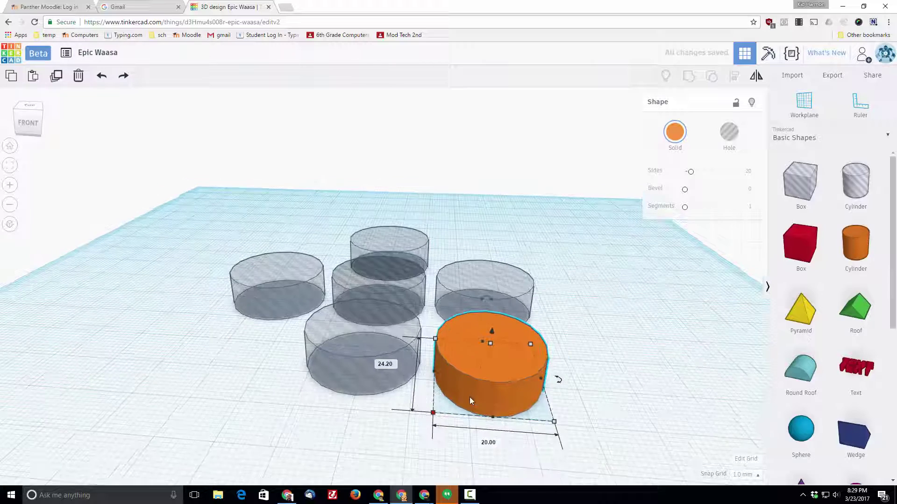
pyautogui.scroll(-1, 470, 397)
pyautogui.click(466, 409)
pyautogui.press('BackSpace')
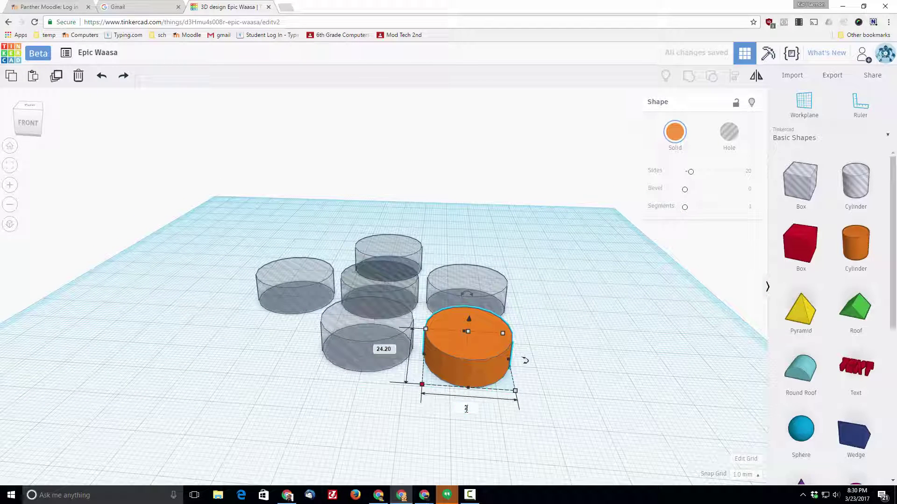
pyautogui.press('Return')
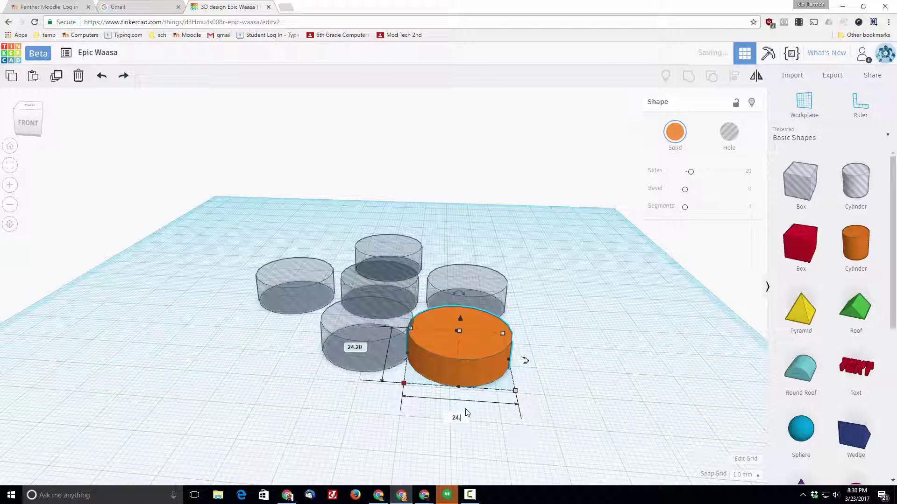
# Position the solid cylinder around the front hole, and shift a duplicate of it back onto the rear hole
pyautogui.moveTo(472, 362); pyautogui.dragTo(373, 349)
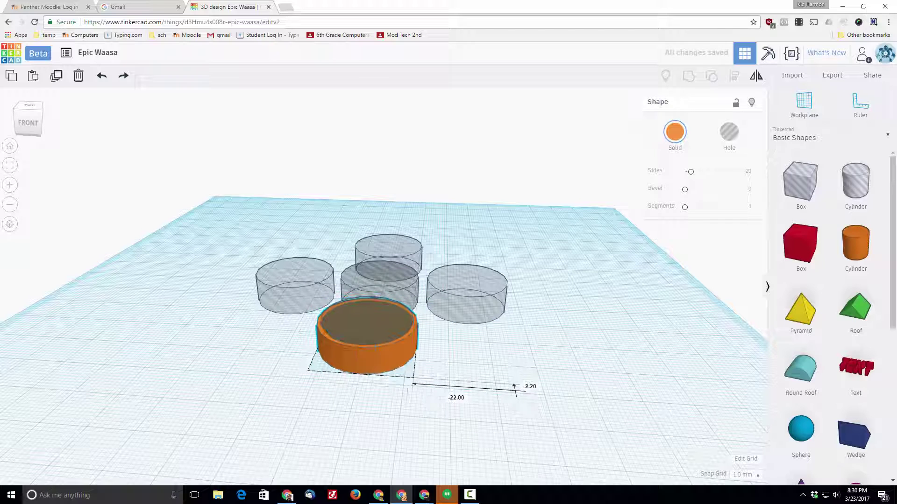
pyautogui.moveTo(464, 355)
pyautogui.mouseDown(button='right')
pyautogui.moveTo(436, 356)
pyautogui.moveTo(428, 396)
pyautogui.moveTo(453, 391)
pyautogui.moveTo(452, 366)
pyautogui.mouseUp(button='right')
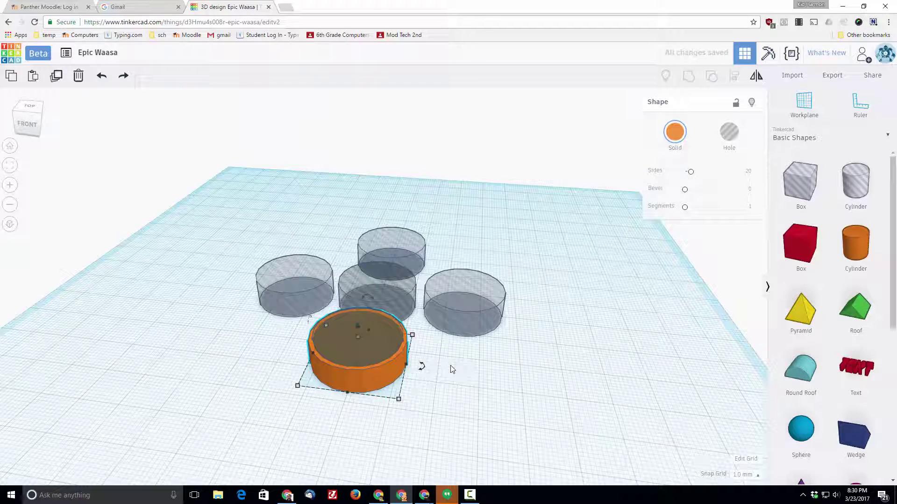
pyautogui.hotkey('ctrl', 'd')
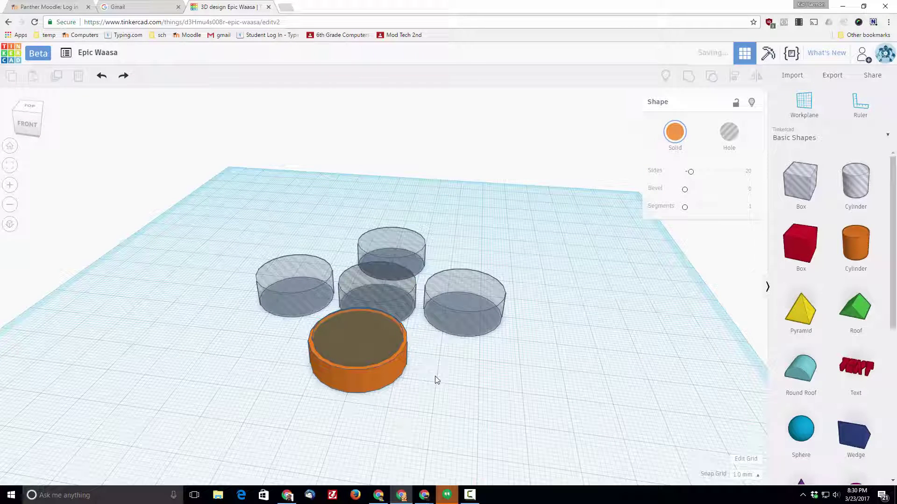
pyautogui.hotkey('shift', 'Up')
pyautogui.hotkey('shift', 'Up')
pyautogui.hotkey('shift', 'Up')
pyautogui.hotkey('shift', 'Up')
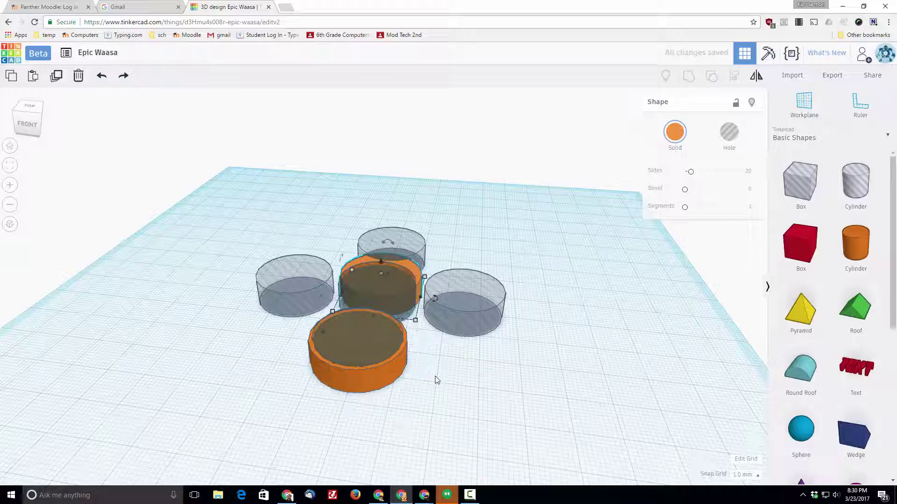
pyautogui.click(435, 380)
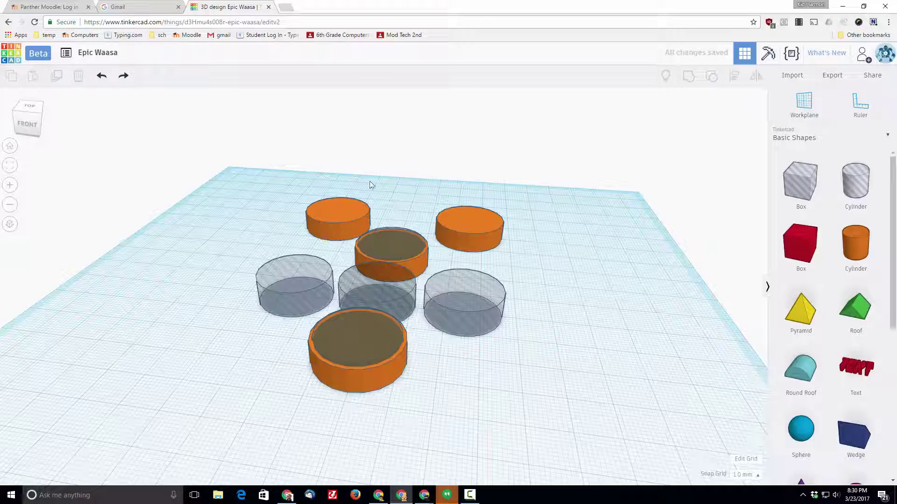
# Move the two empty solid cylinders at the rear forward together so they surround the left and right holes
pyautogui.moveTo(375, 200); pyautogui.dragTo(459, 213)
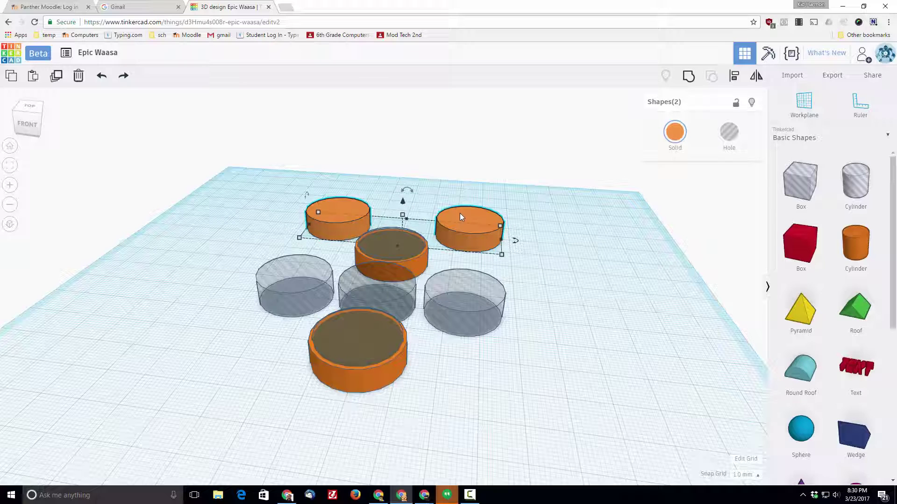
pyautogui.hotkey('shift', 'Down')
pyautogui.hotkey('shift', 'Down')
pyautogui.hotkey('shift', 'Down')
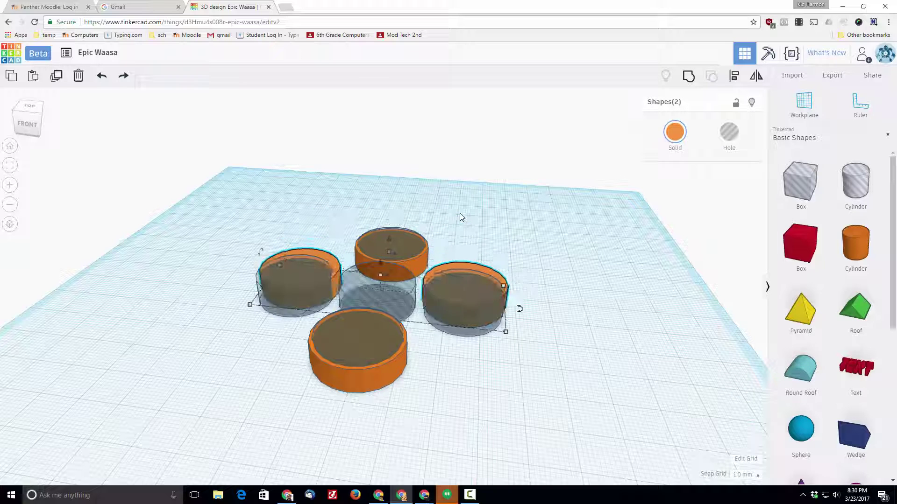
pyautogui.press('Down')
pyautogui.press('Down')
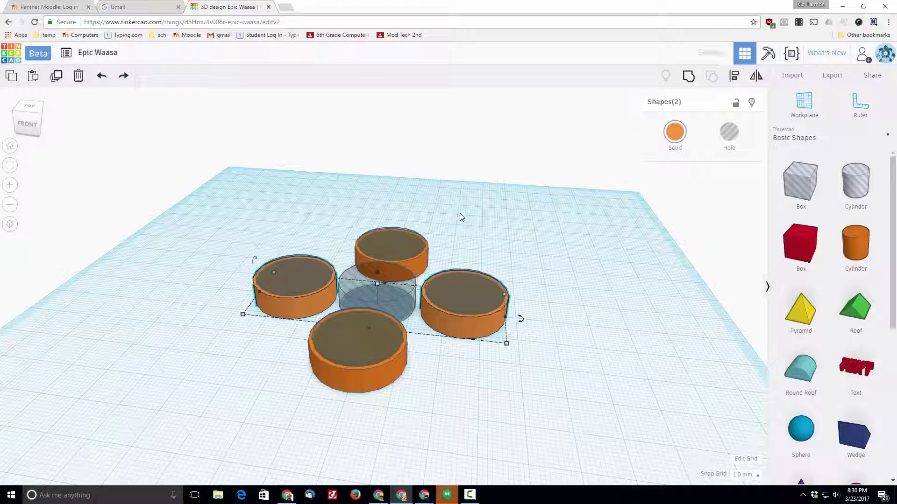
# Add a solid box near the left and front cylinders and rotate it 45° flat on the workplane
pyautogui.moveTo(303, 328)
pyautogui.mouseDown(button='right')
pyautogui.moveTo(285, 364)
pyautogui.moveTo(299, 368)
pyautogui.moveTo(296, 340)
pyautogui.mouseUp(button='right')
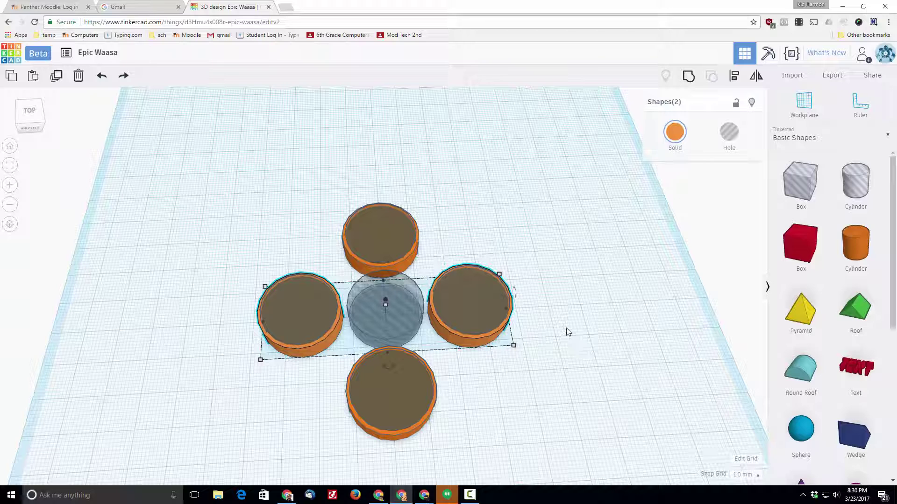
pyautogui.moveTo(800, 245); pyautogui.dragTo(292, 369)
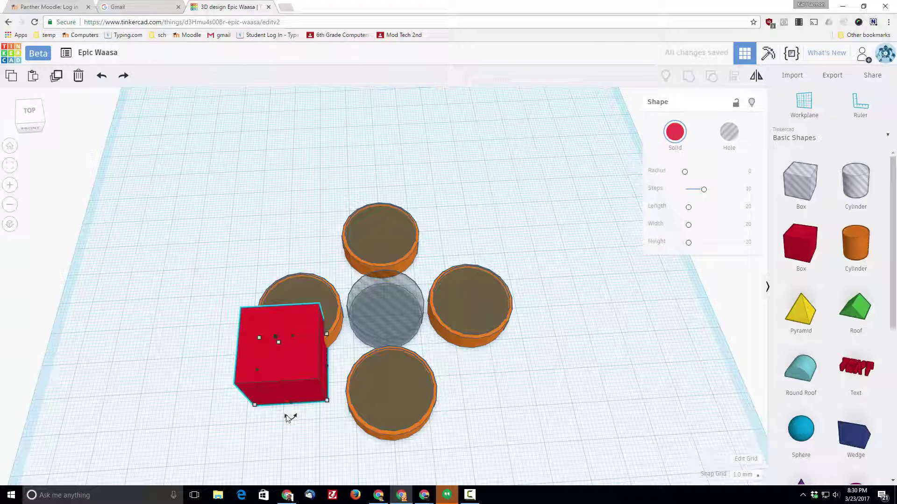
pyautogui.click(295, 430)
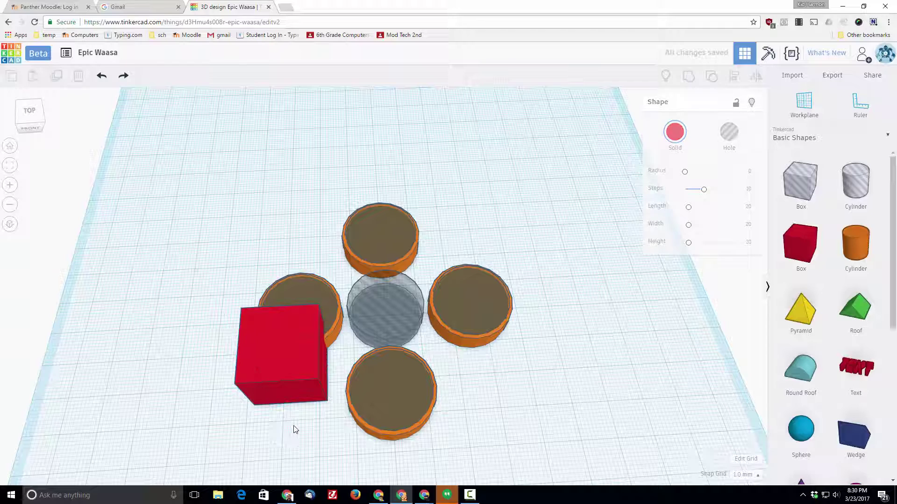
pyautogui.click(287, 385)
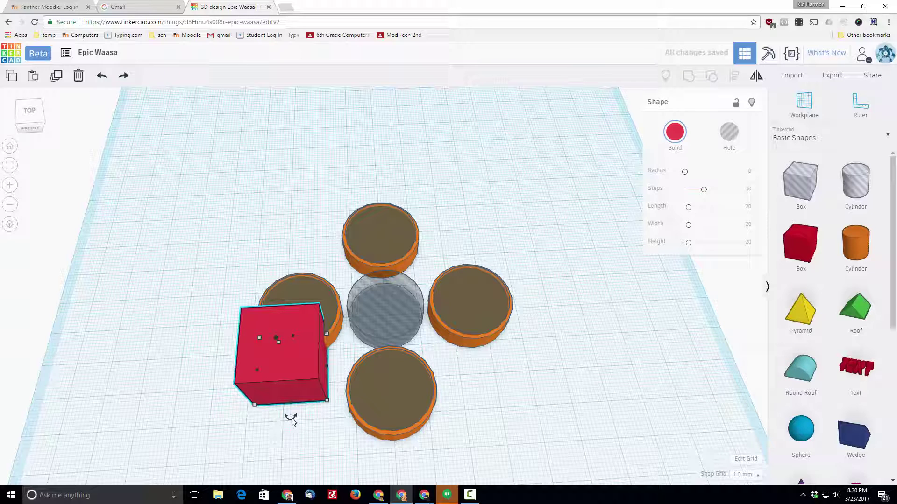
pyautogui.moveTo(292, 422); pyautogui.dragTo(266, 394, button='right')
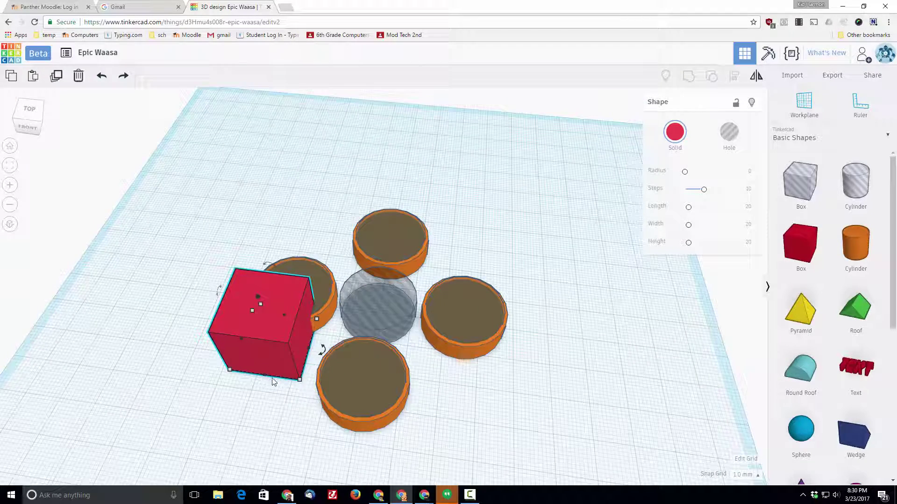
pyautogui.moveTo(322, 349); pyautogui.dragTo(310, 386)
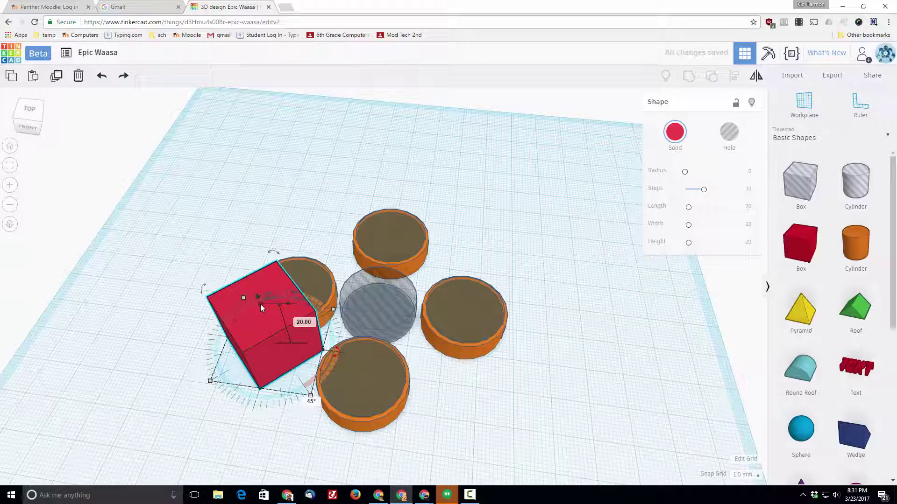
# Set the rotated solid box's height to 6 mm
pyautogui.click(306, 325)
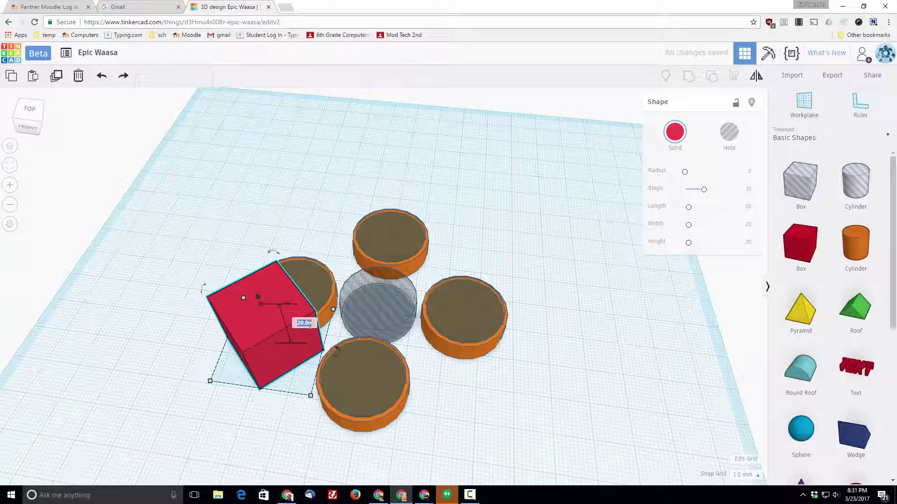
pyautogui.write('6')
pyautogui.press('Return')
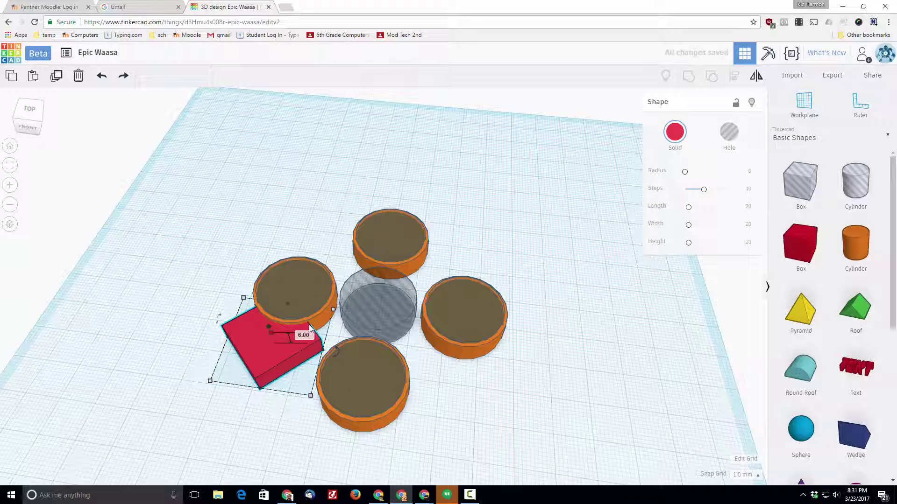
# Move the rotated box over so it partly overlaps the outer side of the left cylinder
pyautogui.moveTo(276, 360); pyautogui.dragTo(417, 386, button='right')
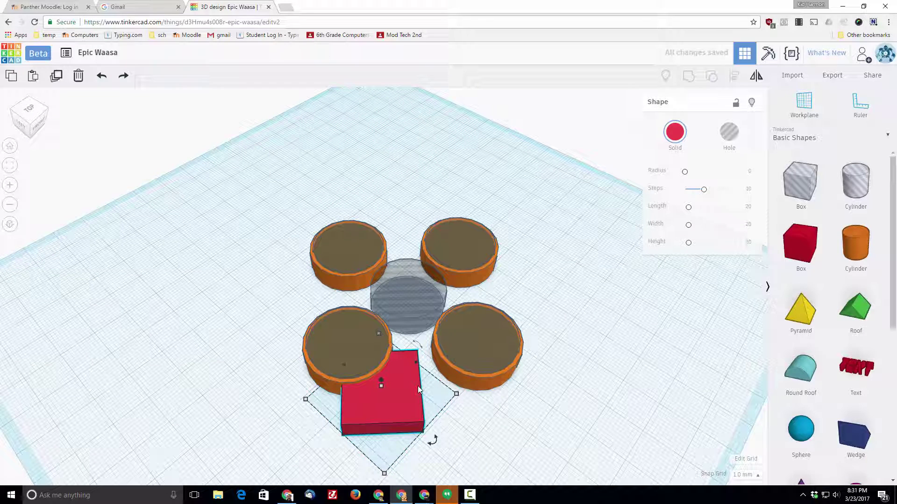
pyautogui.press('Up')
pyautogui.press('Up')
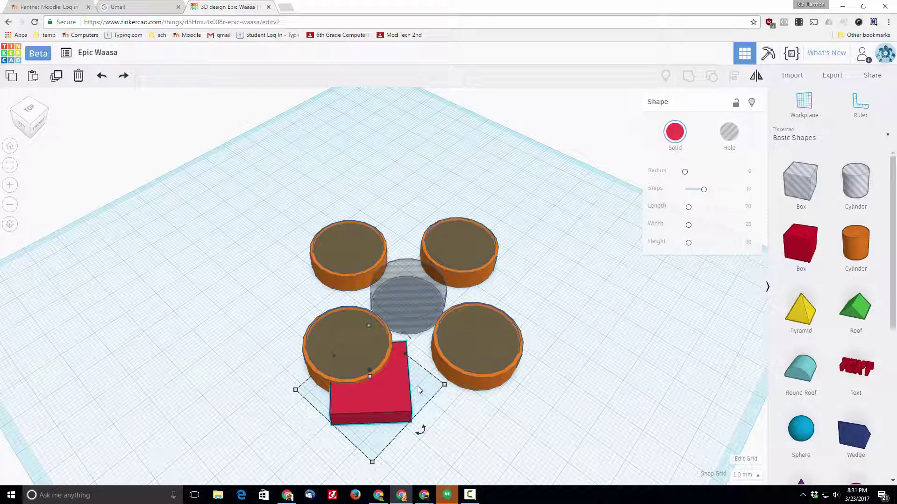
pyautogui.press('Up')
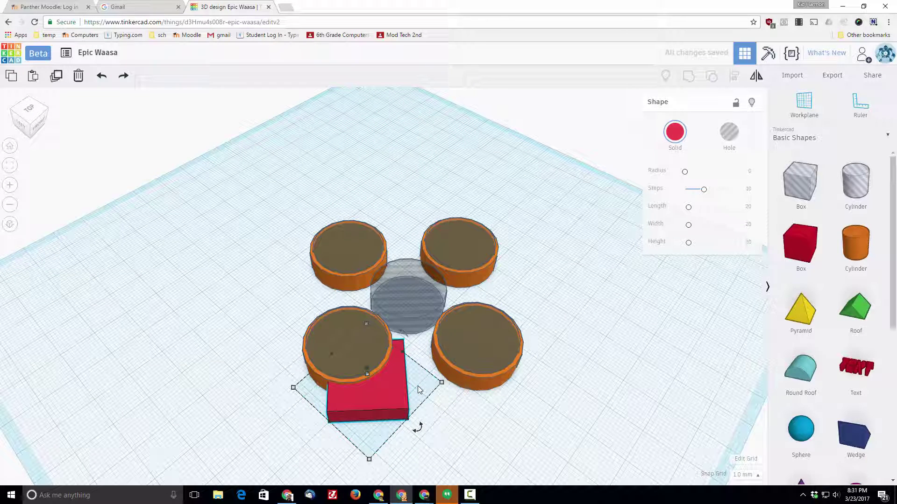
pyautogui.press('Left')
pyautogui.press('Left')
pyautogui.press('Right')
pyautogui.press('Up')
pyautogui.press('Up')
pyautogui.press('Up')
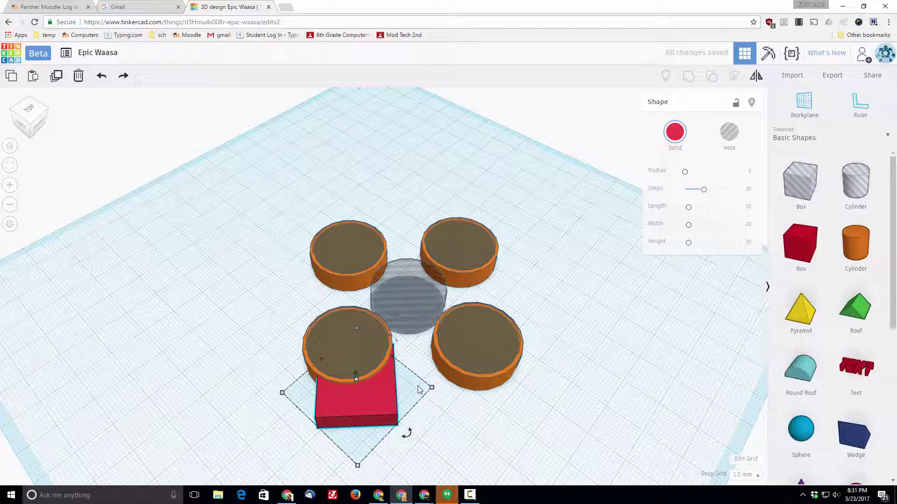
pyautogui.press('Left')
pyautogui.press('Left')
pyautogui.press('Left')
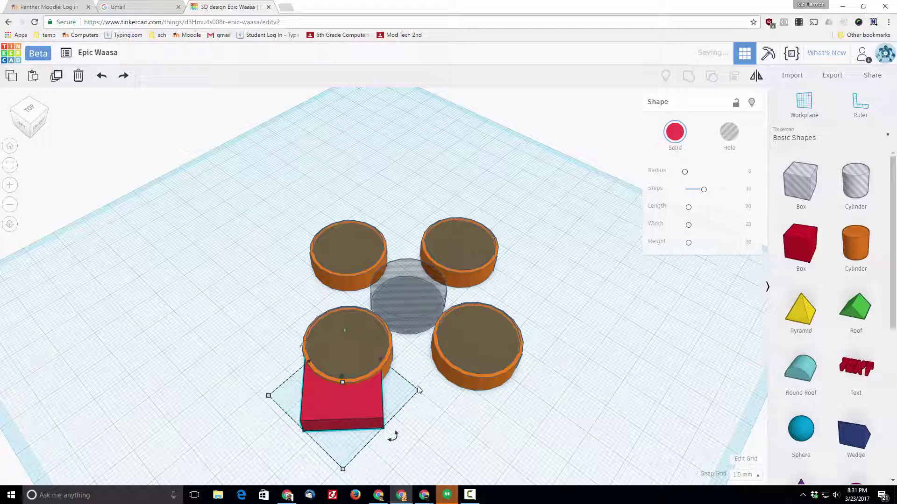
pyautogui.press('Down')
pyautogui.moveTo(418, 386); pyautogui.dragTo(419, 386, button='right')
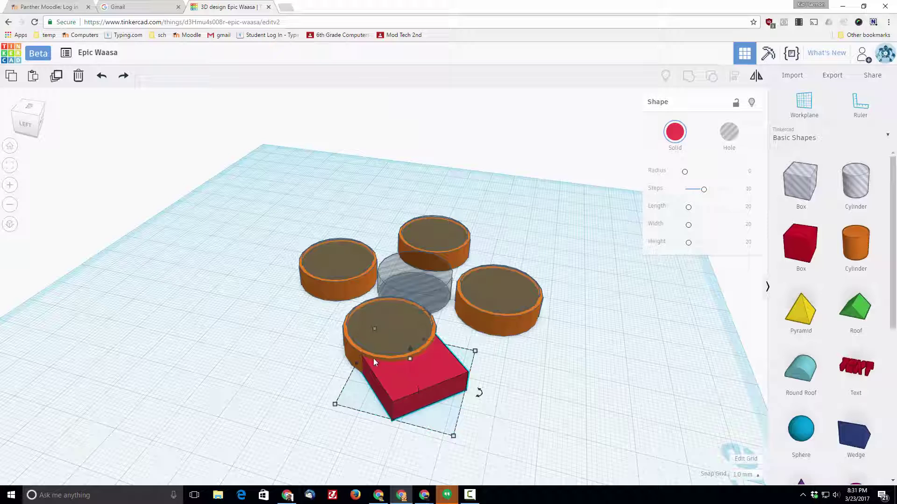
# Make the solid left cylinder transparent so the box beneath it can be seen
pyautogui.click(351, 341)
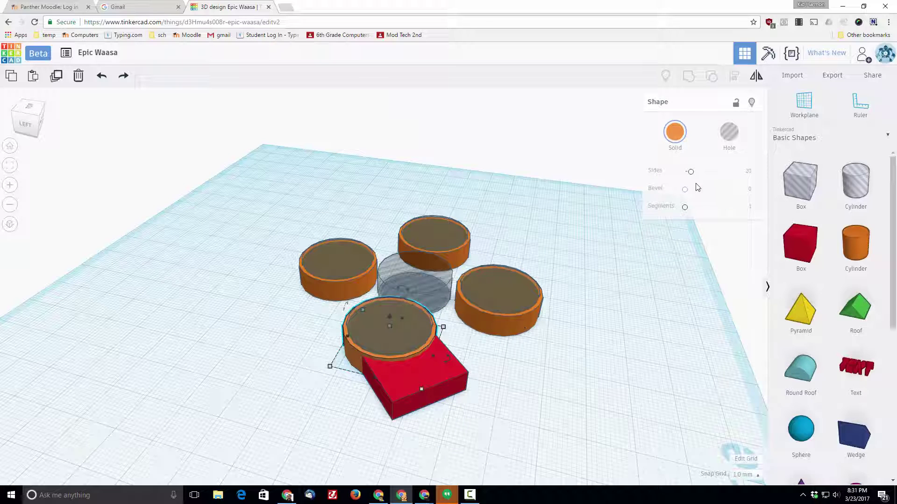
pyautogui.click(674, 133)
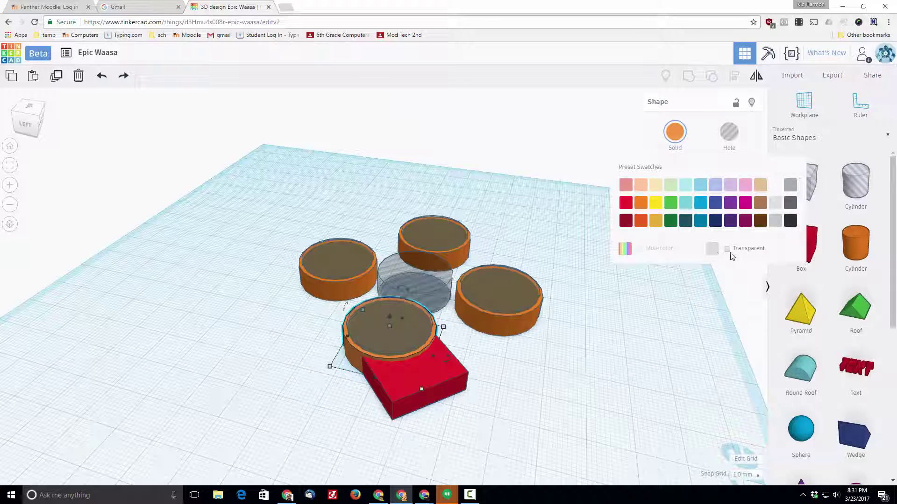
pyautogui.click(727, 249)
pyautogui.moveTo(533, 296); pyautogui.dragTo(544, 391, button='right')
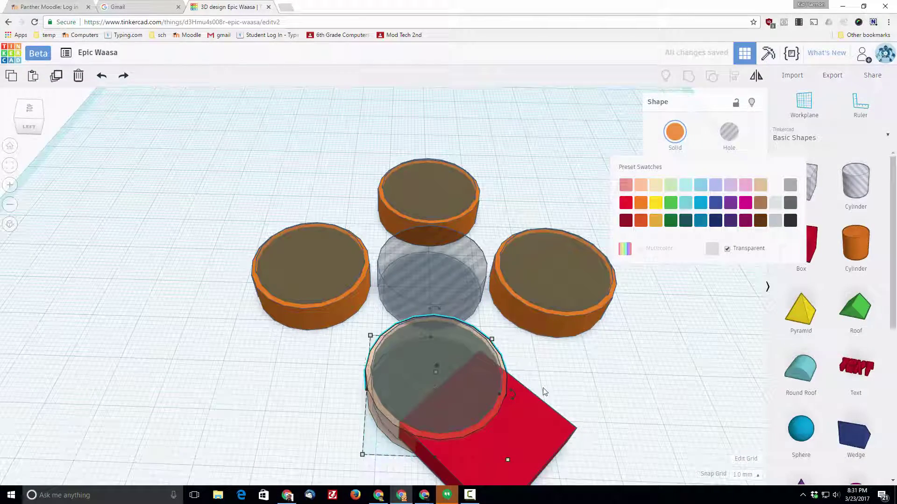
# Fine-position the box so its inner edge runs across the middle of the transparent left cylinder
pyautogui.click(542, 428)
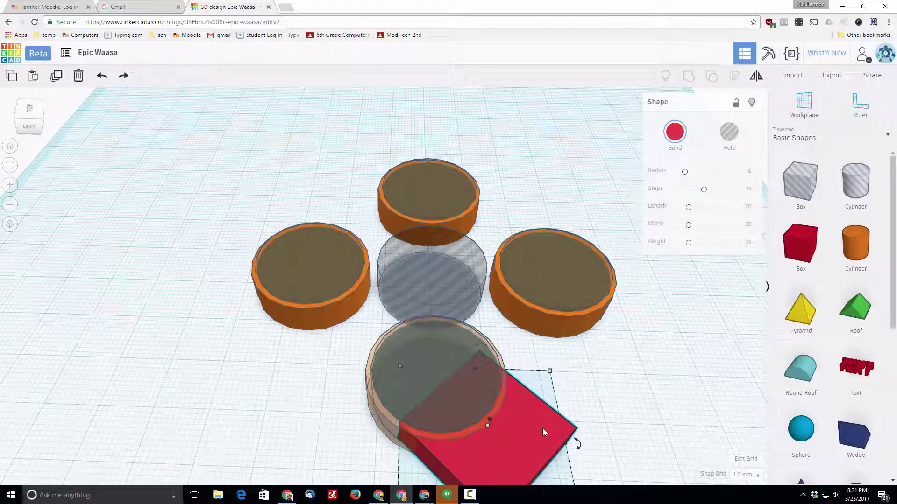
pyautogui.press('Up')
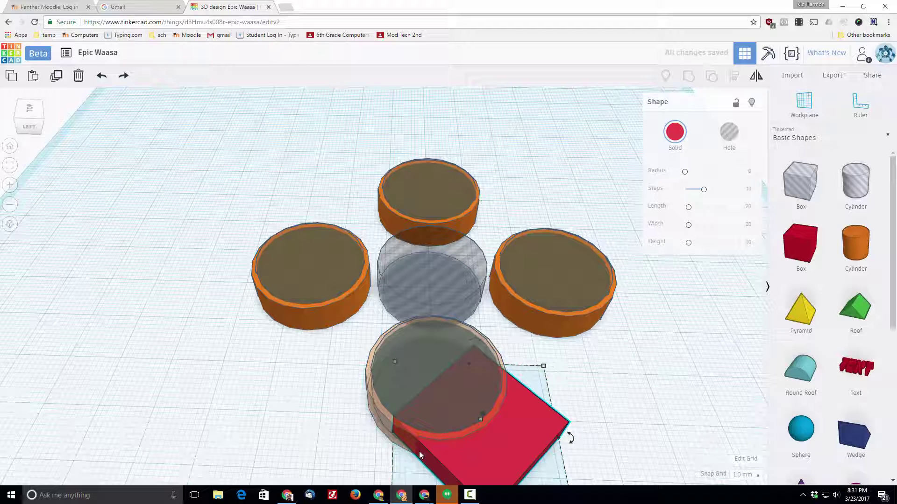
pyautogui.moveTo(419, 451); pyautogui.dragTo(407, 447, button='right')
pyautogui.press('Left')
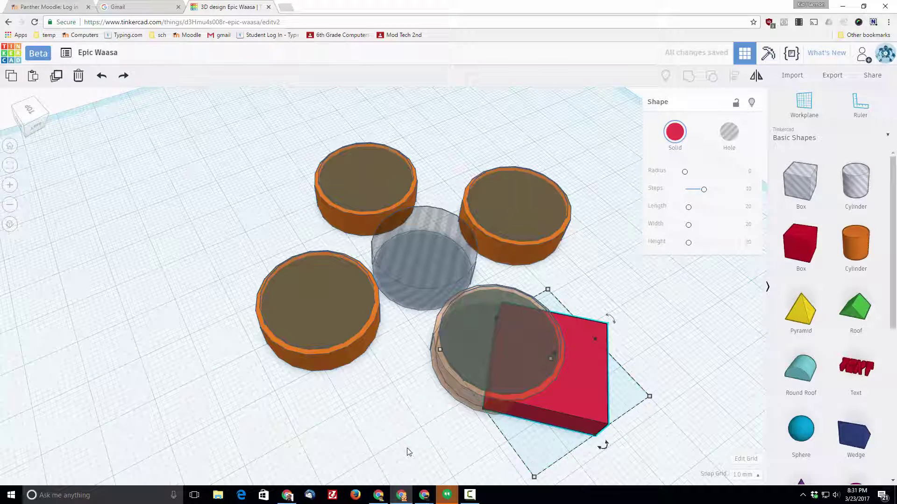
pyautogui.press('Right')
pyautogui.press('Right')
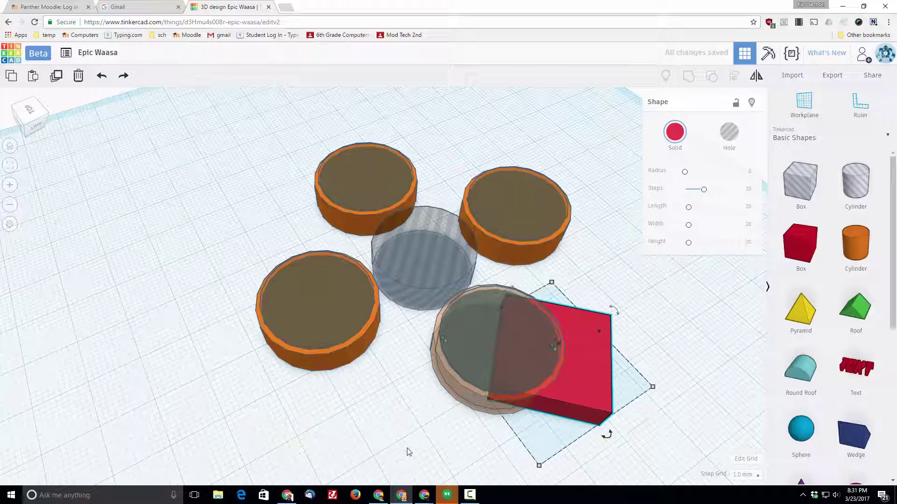
pyautogui.scroll(3, 490, 389)
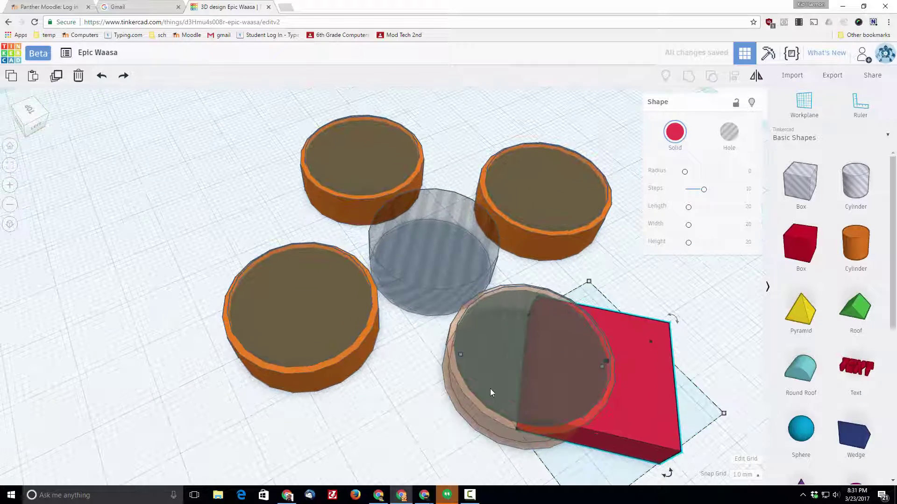
pyautogui.scroll(-1, 549, 392)
pyautogui.click(477, 375)
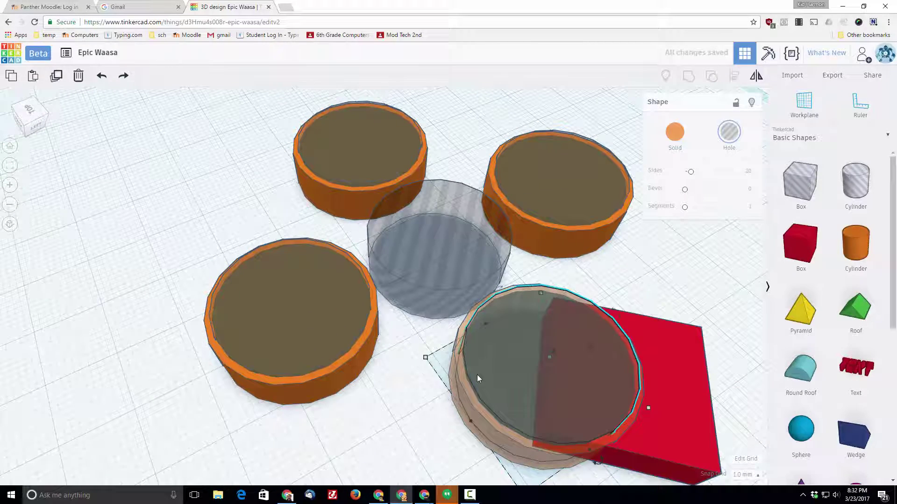
pyautogui.click(676, 403)
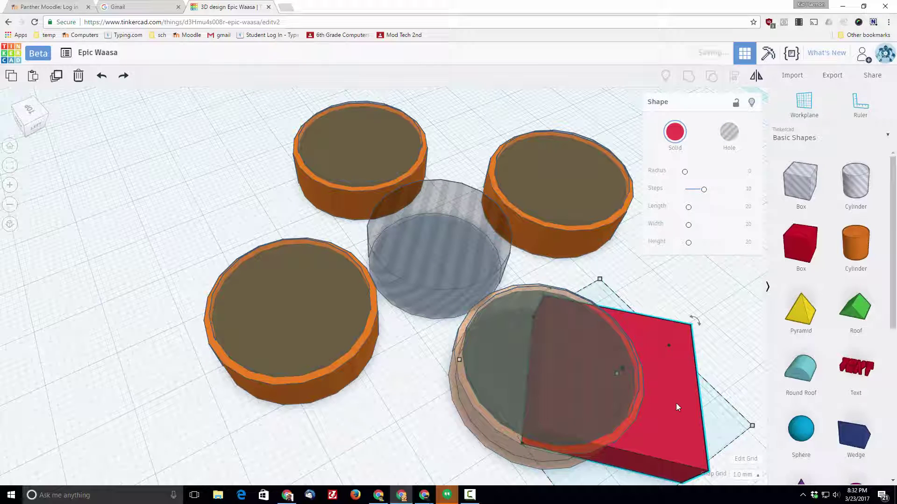
pyautogui.click(484, 365)
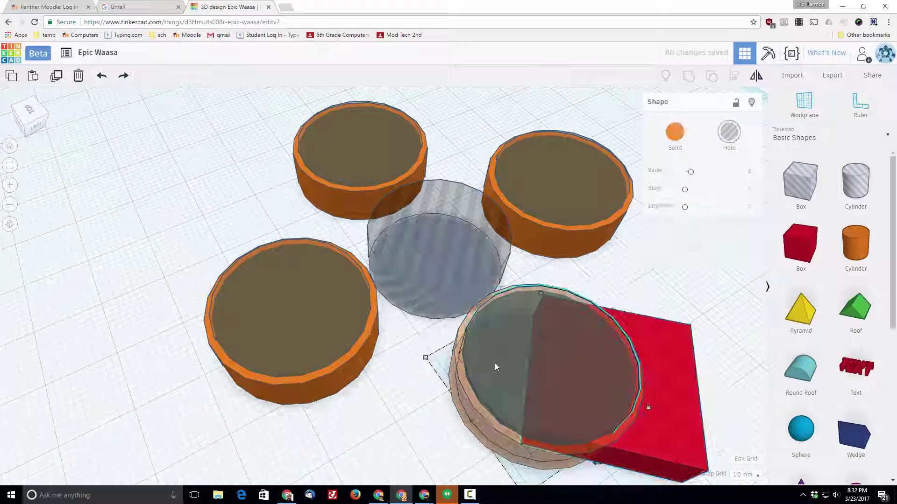
pyautogui.click(666, 383)
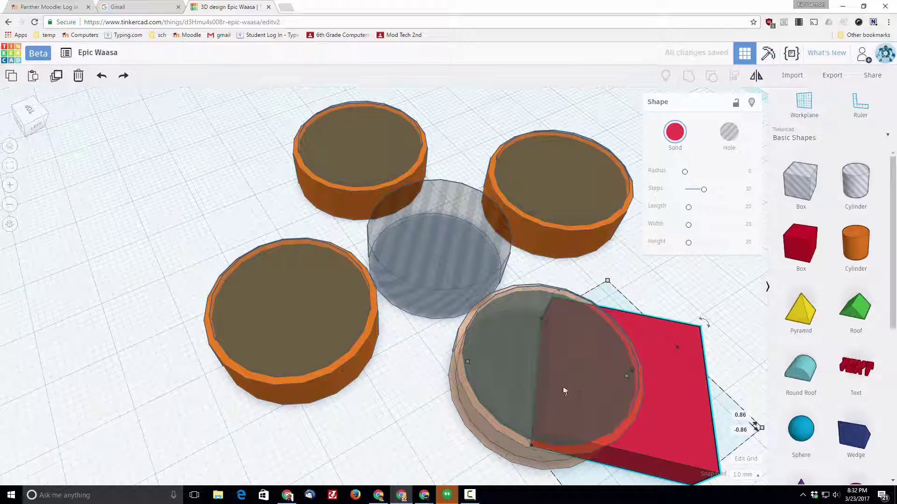
pyautogui.moveTo(566, 378); pyautogui.dragTo(446, 340, button='right')
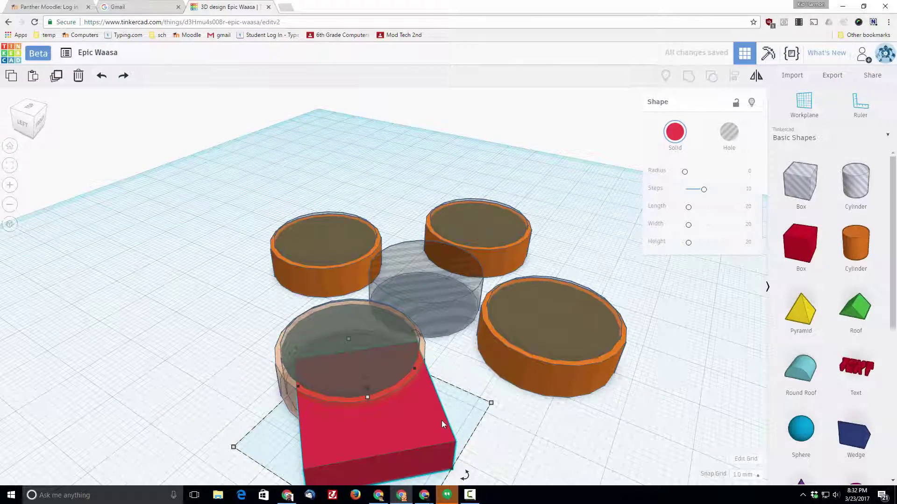
# Duplicate the left cylinder's box and move the copy to the outer side of the front cylinder
pyautogui.scroll(-2, 441, 416)
pyautogui.moveTo(439, 410); pyautogui.dragTo(446, 369)
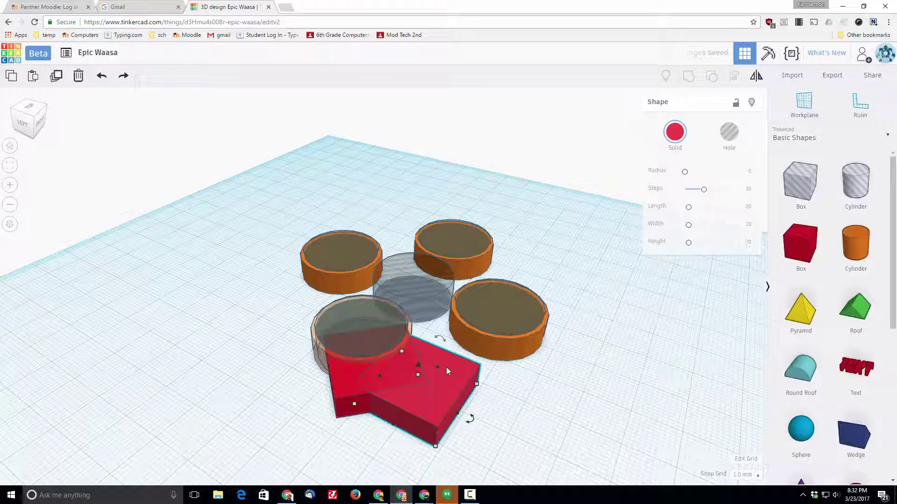
pyautogui.hotkey('shift', 'Up')
pyautogui.press('Up')
pyautogui.press('Up')
pyautogui.press('Up')
pyautogui.press('Right')
pyautogui.press('Right')
pyautogui.hotkey('shift', 'Right')
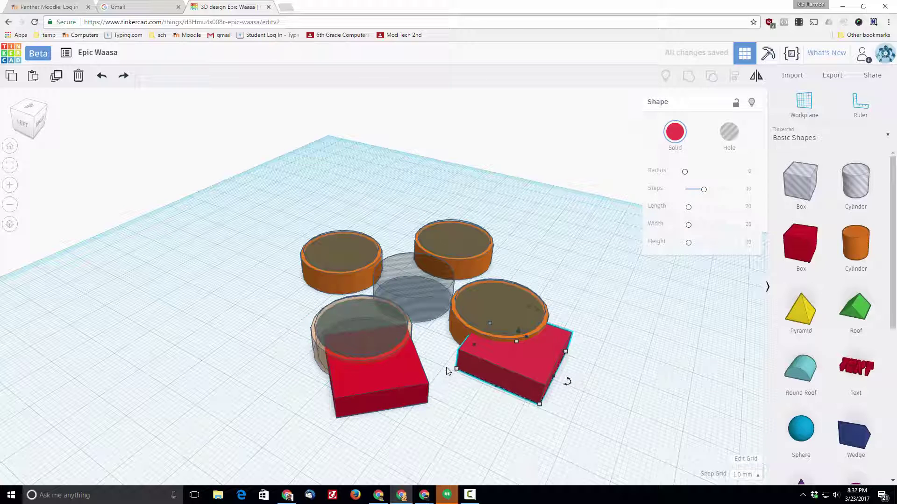
# Rotate the copied box flat to match the left box's orientation and nudge it to overlap the front cylinder's outer side
pyautogui.hotkey('shift', 'Right')
pyautogui.press('Up')
pyautogui.press('Up')
pyautogui.moveTo(446, 371); pyautogui.dragTo(336, 388, button='right')
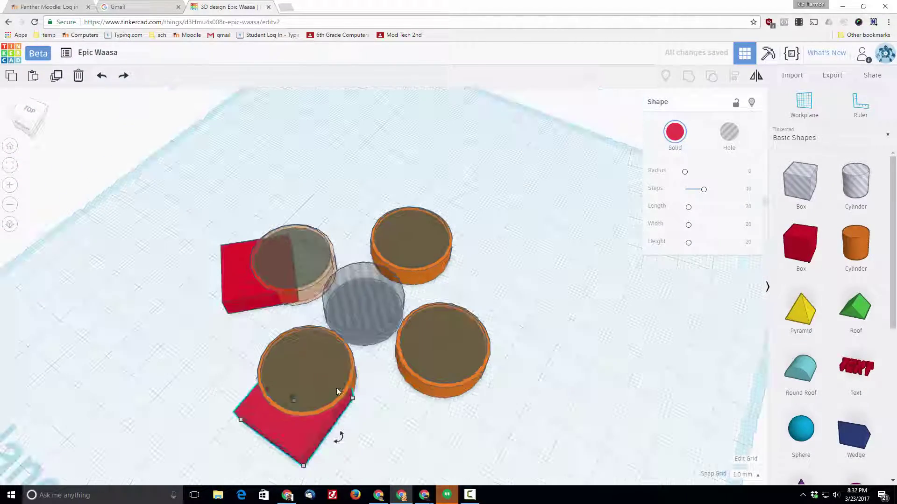
pyautogui.moveTo(339, 436); pyautogui.dragTo(355, 407)
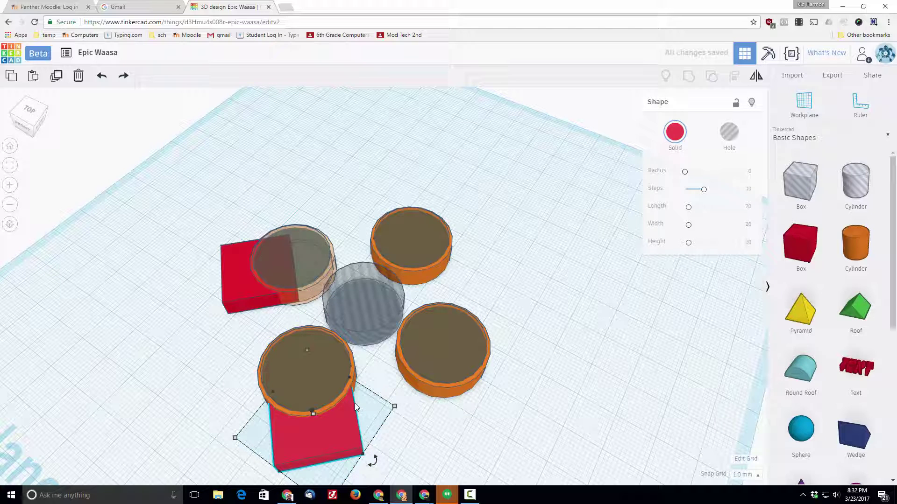
pyautogui.press('Up')
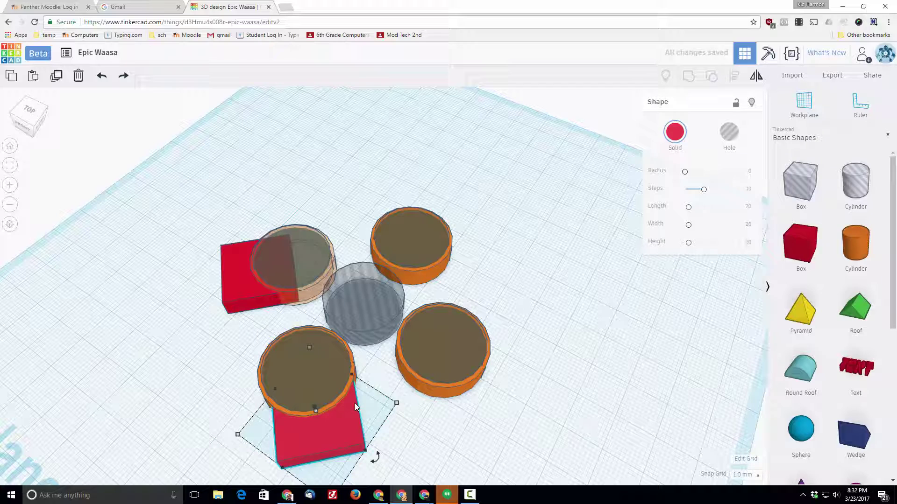
# Add two more copies of the box, one overlapping the outer side of the right cylinder and one the rear cylinder
pyautogui.hotkey('ctrl', 'd')
pyautogui.moveTo(469, 379)
pyautogui.mouseDown(button='right')
pyautogui.moveTo(321, 369)
pyautogui.moveTo(332, 370)
pyautogui.moveTo(327, 315)
pyautogui.moveTo(447, 360)
pyautogui.moveTo(428, 362)
pyautogui.moveTo(483, 372)
pyautogui.mouseUp(button='right')
pyautogui.hotkey('ctrl', 'd')
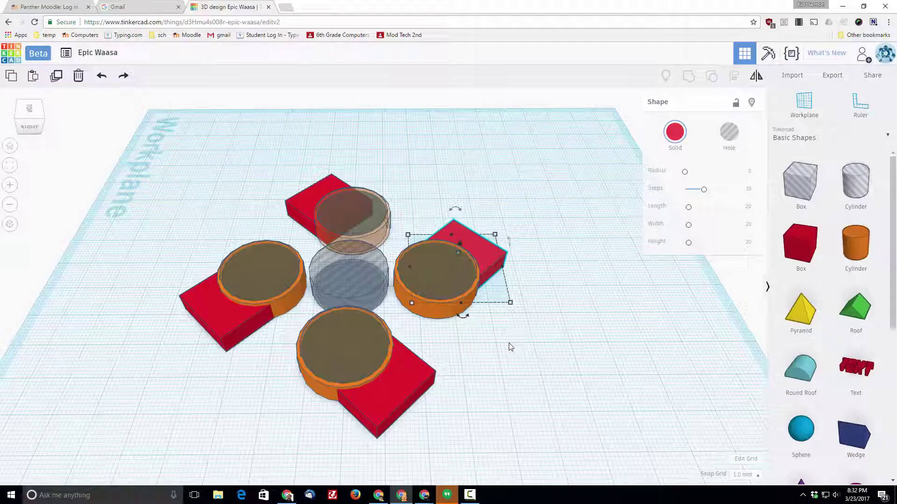
pyautogui.moveTo(511, 347); pyautogui.dragTo(433, 377, button='right')
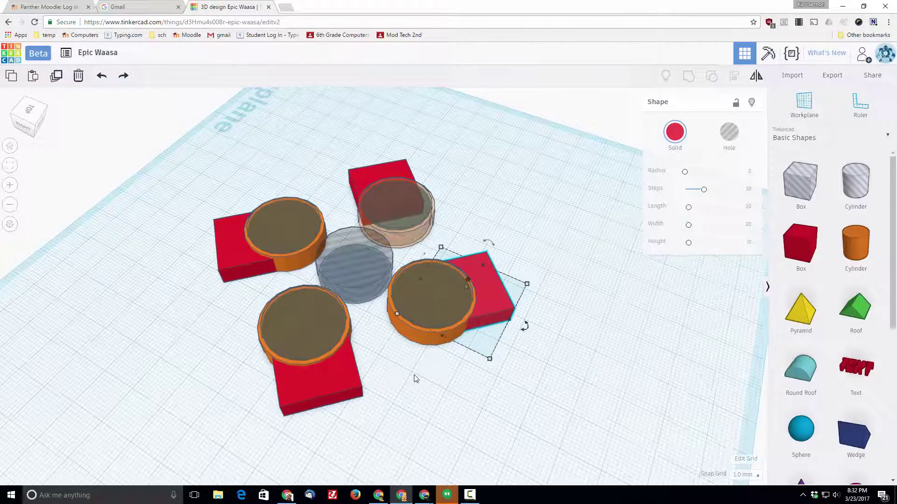
# Add a solid six-sided polygon near the central hole cylinder and make it transparent
pyautogui.scroll(2, 414, 378)
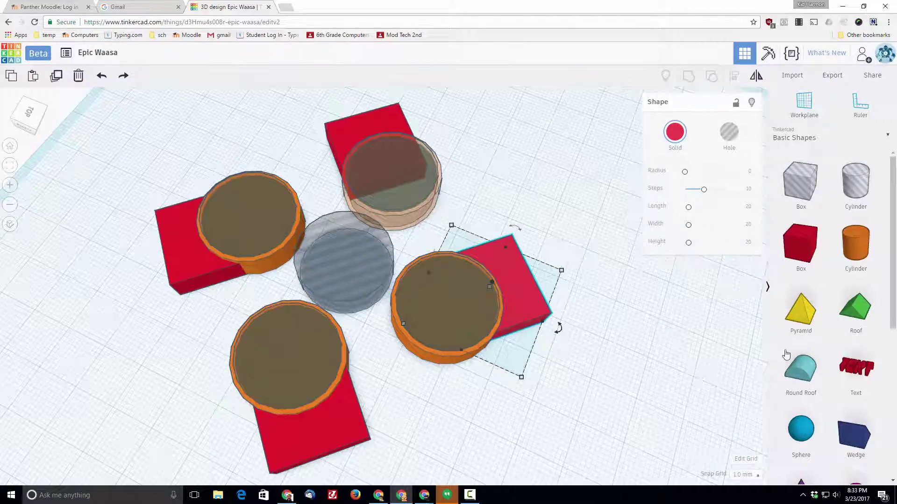
pyautogui.scroll(-3, 794, 364)
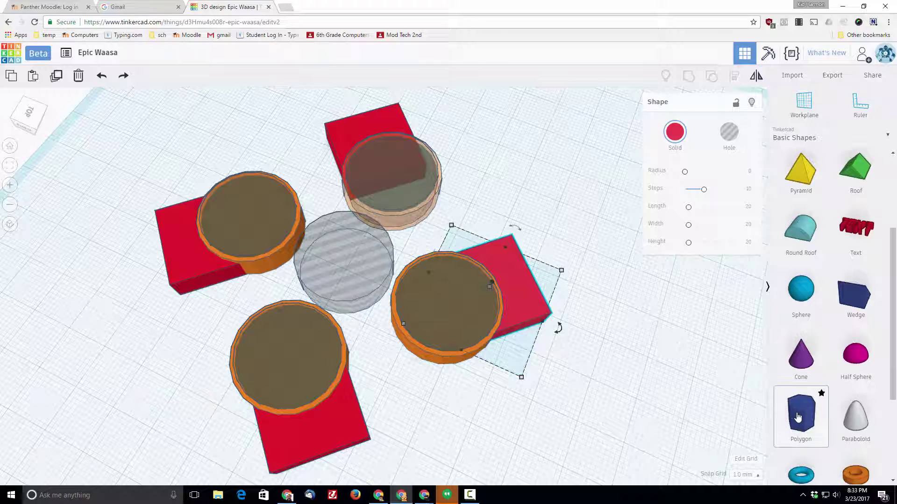
pyautogui.moveTo(799, 413); pyautogui.dragTo(318, 284)
pyautogui.scroll(2, 339, 303)
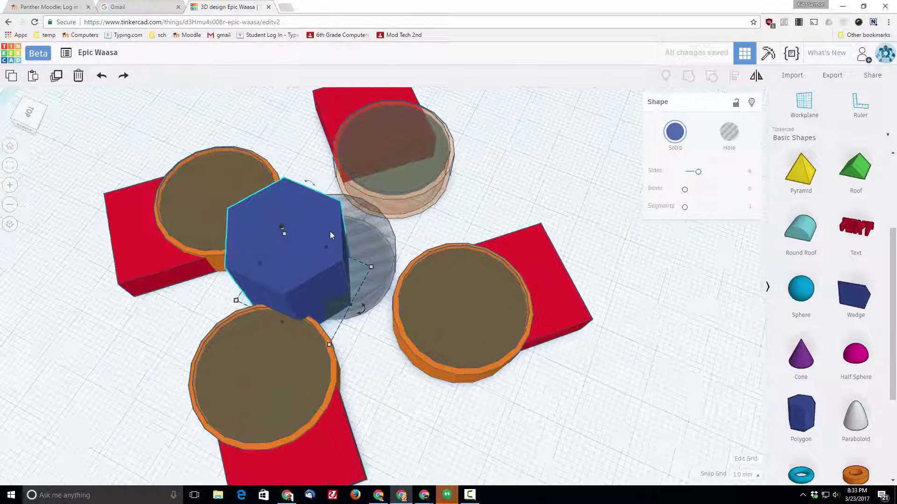
pyautogui.click(676, 135)
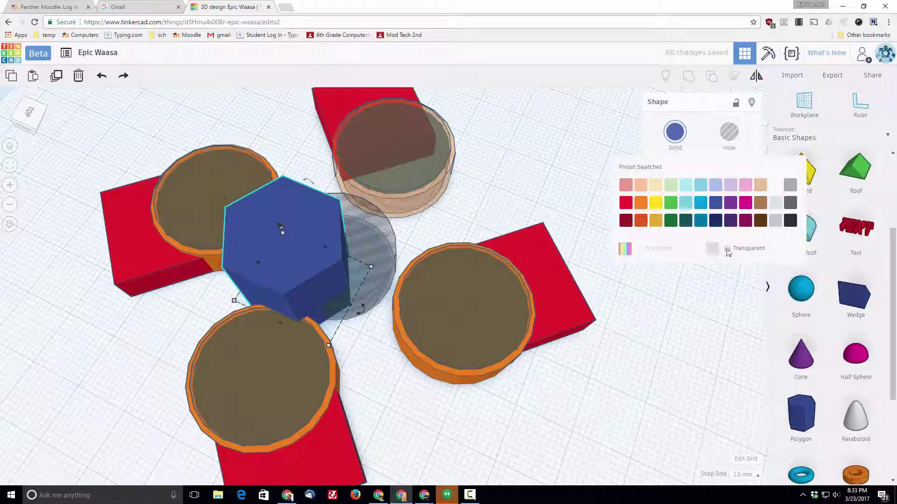
pyautogui.click(727, 249)
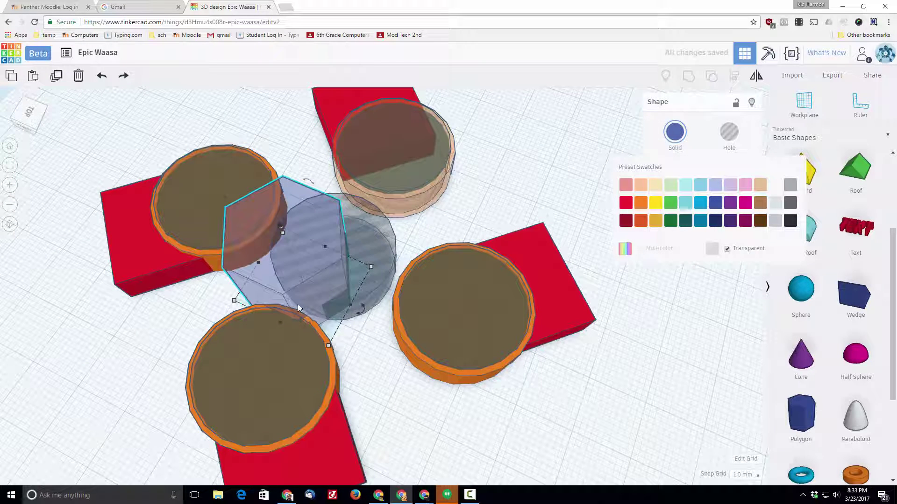
# Move the polygon onto the central hole cylinder and reduce its height to 7 mm
pyautogui.moveTo(299, 309); pyautogui.dragTo(346, 292)
pyautogui.moveTo(355, 301); pyautogui.dragTo(355, 210, button='right')
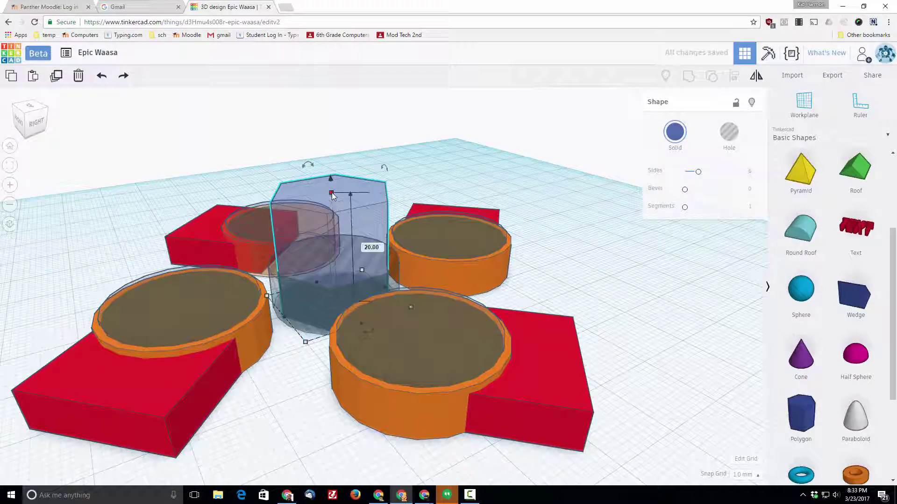
pyautogui.moveTo(331, 193); pyautogui.dragTo(333, 255)
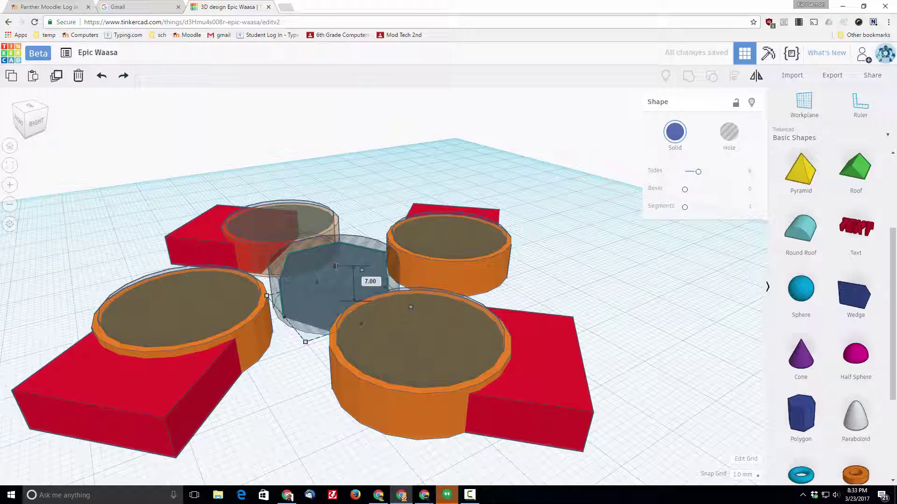
# Enlarge the polygon beyond the central hole cylinder until it overlaps the surrounding cylinders, and set its height to 6 mm
pyautogui.moveTo(319, 321); pyautogui.dragTo(299, 369, button='right')
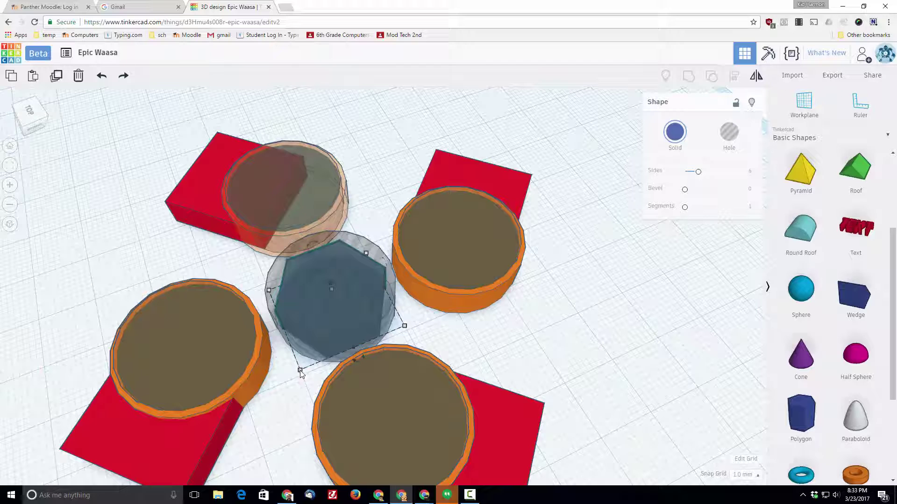
pyautogui.moveTo(300, 371); pyautogui.dragTo(305, 409)
pyautogui.moveTo(328, 374); pyautogui.dragTo(361, 248, button='right')
pyautogui.moveTo(364, 255)
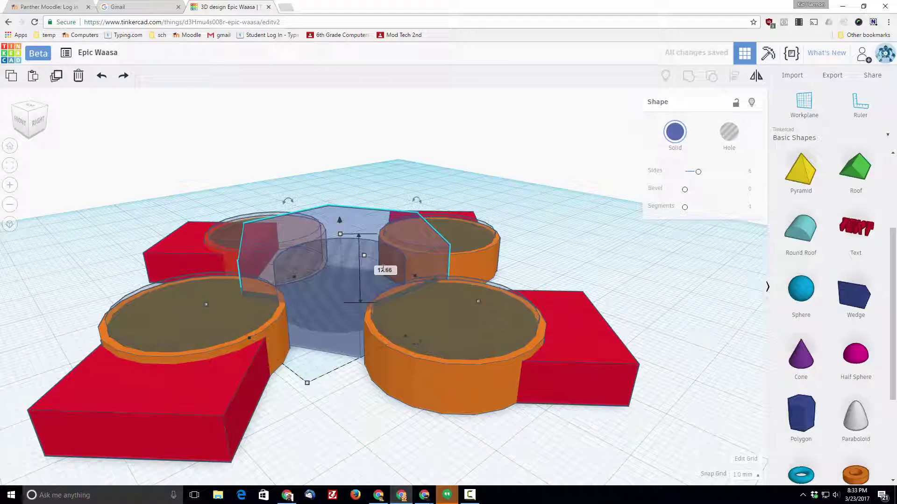
pyautogui.click(387, 267)
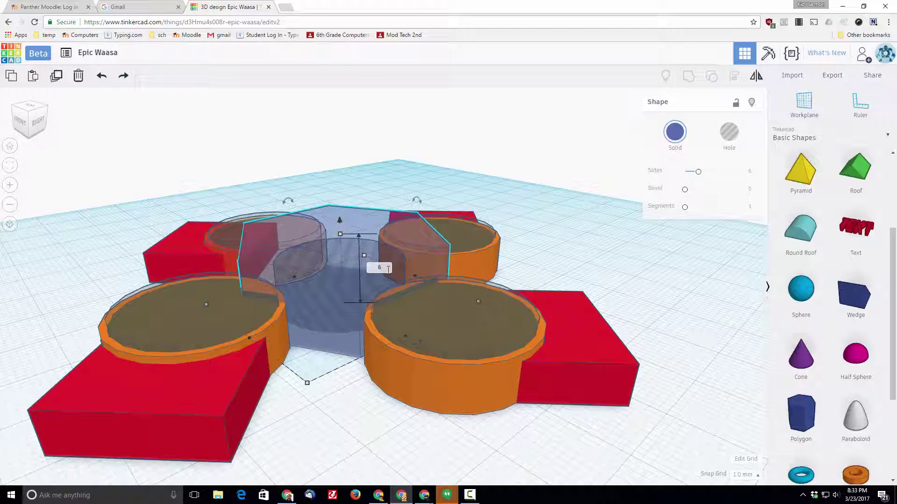
pyautogui.write('6')
pyautogui.press('Return')
# Increase the central polygon's number of sides to 8
pyautogui.moveTo(332, 336); pyautogui.dragTo(455, 333, button='right')
pyautogui.moveTo(484, 304); pyautogui.dragTo(341, 358, button='right')
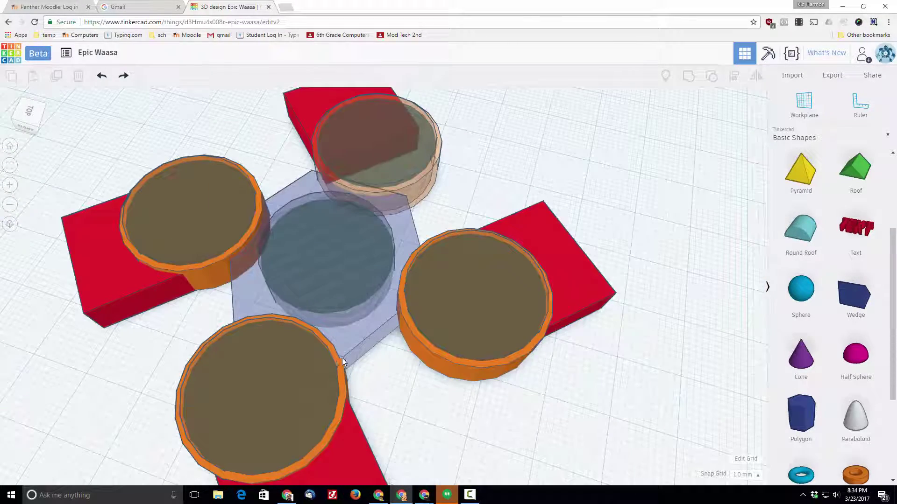
pyautogui.click(348, 354)
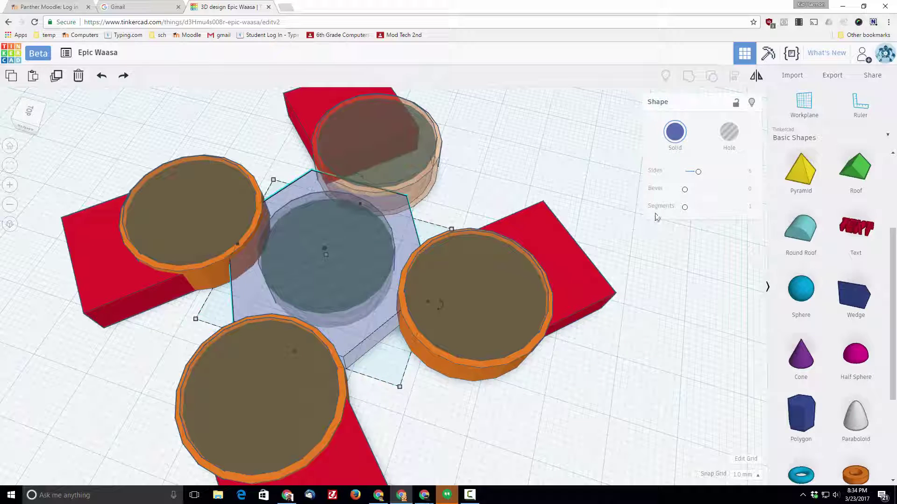
pyautogui.moveTo(697, 175); pyautogui.dragTo(707, 173)
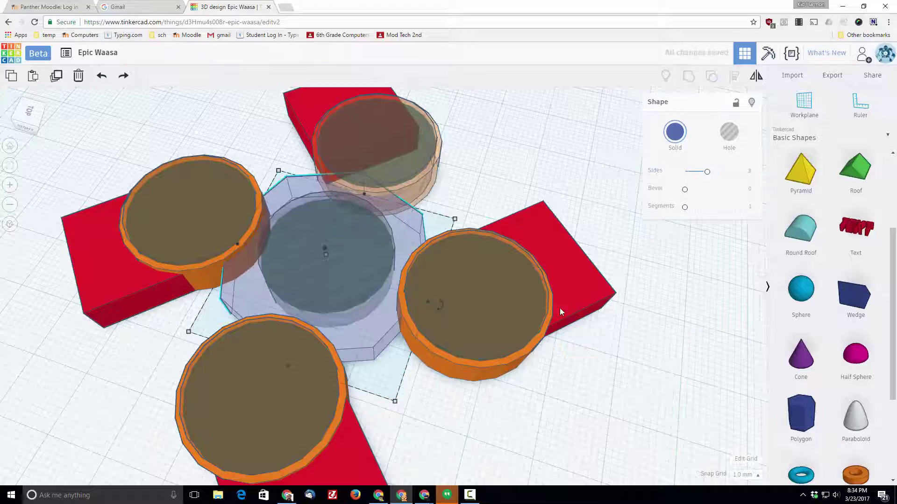
# Place the workplane on the outer end face of the nearest red box and add a roof shape on it
pyautogui.moveTo(455, 395); pyautogui.dragTo(443, 376, button='right')
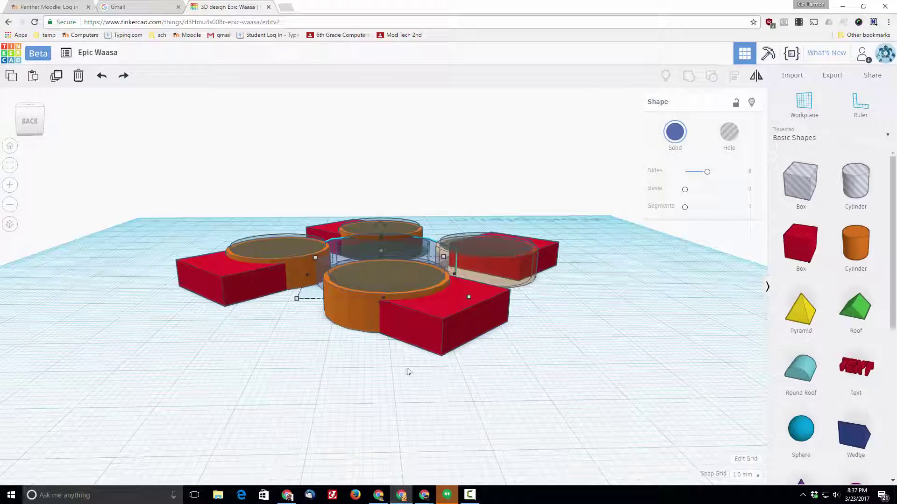
pyautogui.moveTo(407, 371); pyautogui.dragTo(386, 372, button='right')
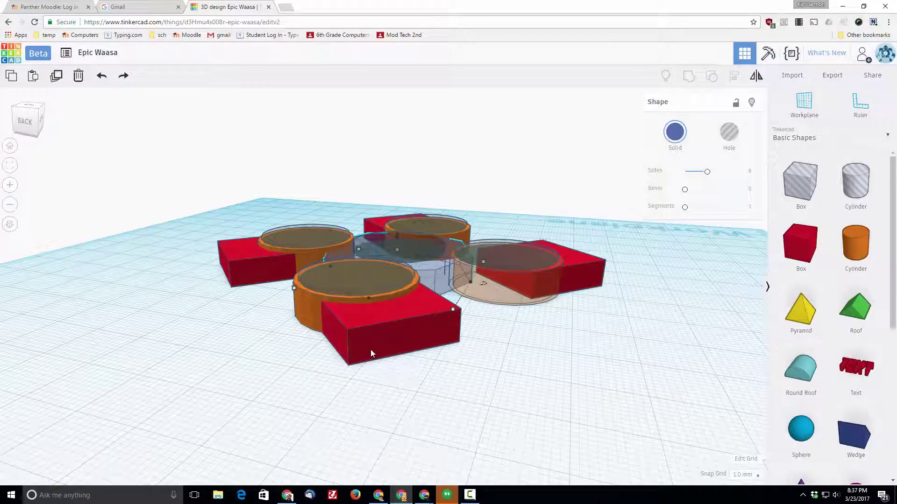
pyautogui.click(371, 354)
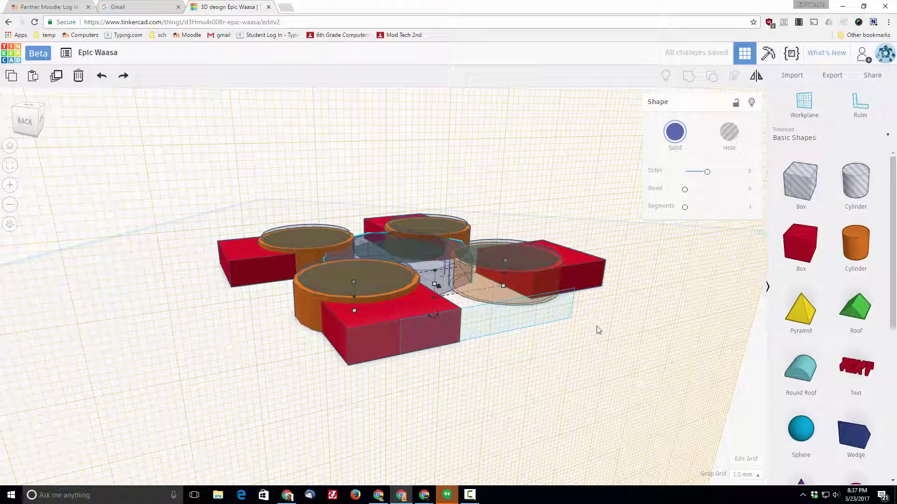
pyautogui.moveTo(855, 306); pyautogui.dragTo(406, 320)
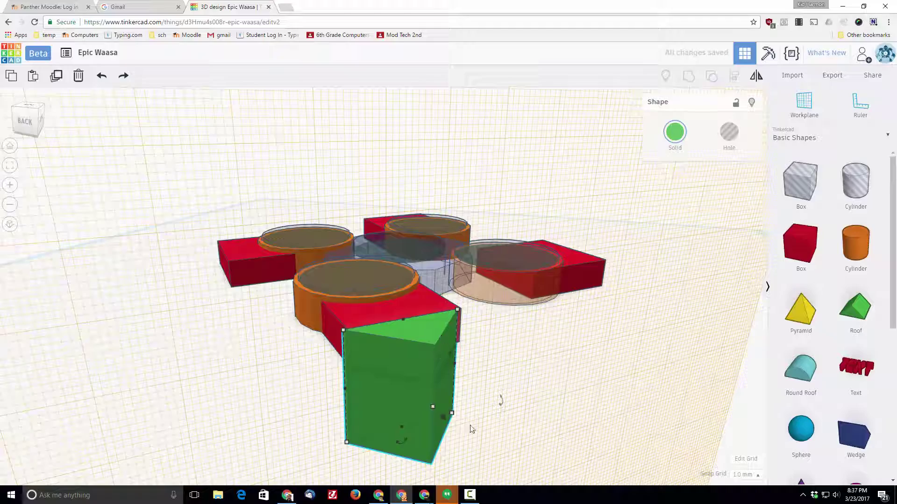
# Rotate the roof so its ridge runs along the box's width and shrink it to match the height of the box's end face
pyautogui.moveTo(470, 426); pyautogui.dragTo(364, 405, button='right')
pyautogui.moveTo(364, 404); pyautogui.dragTo(306, 336)
pyautogui.moveTo(361, 347); pyautogui.dragTo(427, 376, button='right')
pyautogui.moveTo(477, 342); pyautogui.dragTo(423, 354, button='right')
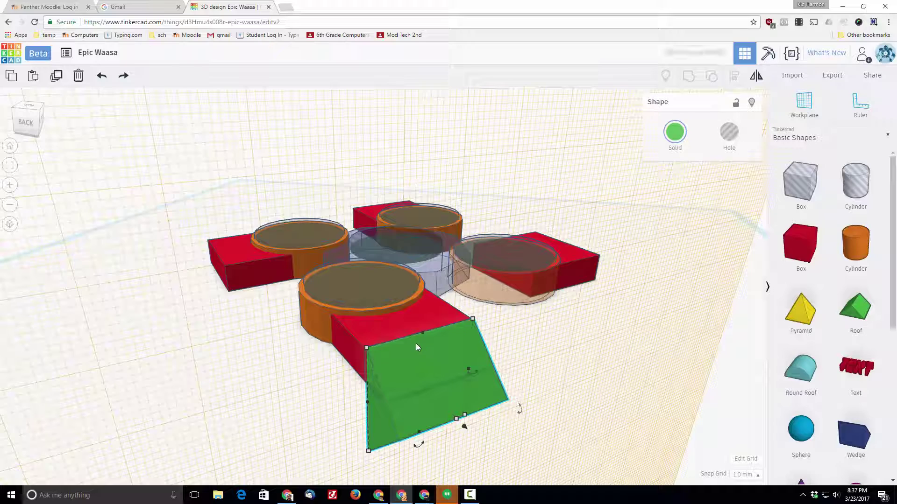
pyautogui.moveTo(327, 347); pyautogui.dragTo(442, 357, button='right')
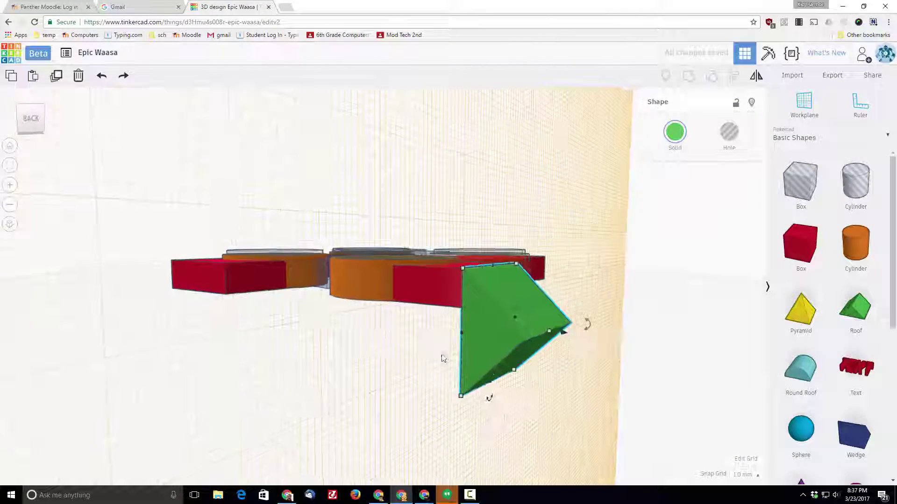
pyautogui.moveTo(488, 383); pyautogui.dragTo(512, 287)
pyautogui.moveTo(477, 310); pyautogui.dragTo(564, 284, button='right')
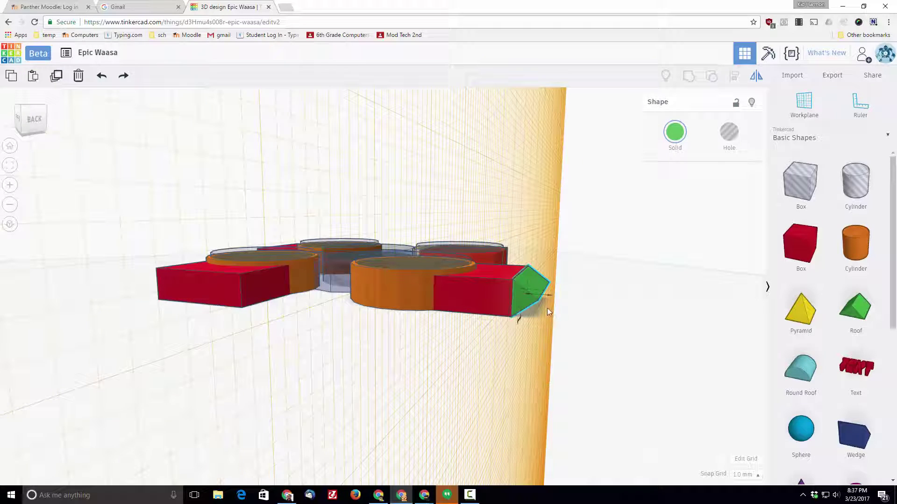
# Flip the roof so its ridge points toward the box and move it inward into the box's outer end
pyautogui.hotkey('ctrl', 'Right')
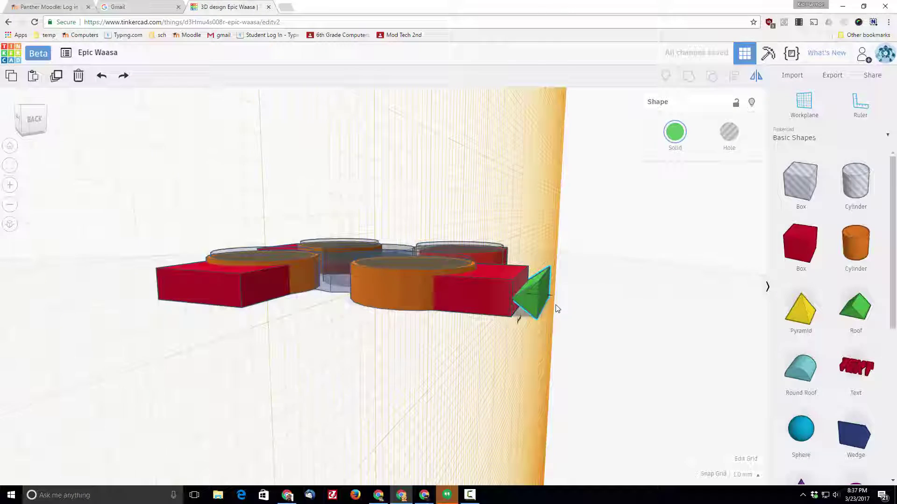
pyautogui.scroll(3, 555, 306)
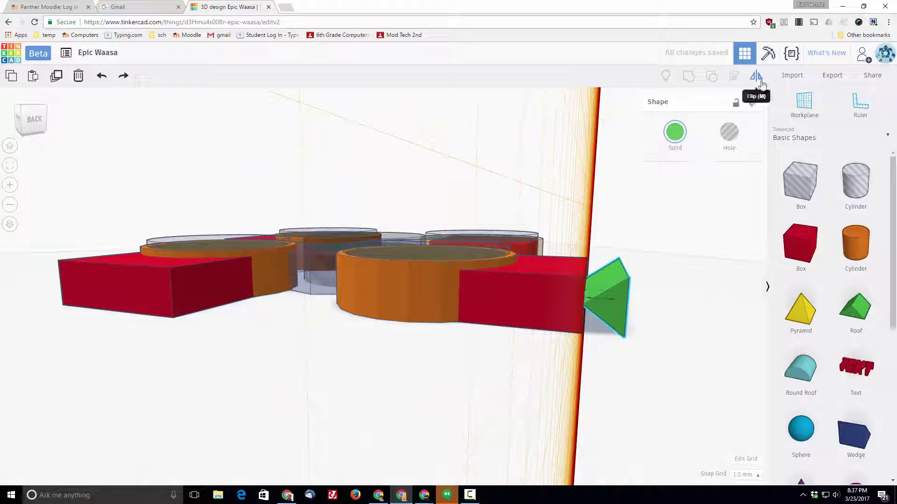
pyautogui.moveTo(628, 299); pyautogui.dragTo(597, 299)
pyautogui.moveTo(596, 299); pyautogui.dragTo(467, 306, button='right')
# Set the snap grid to 0.25 mm
pyautogui.click(397, 324)
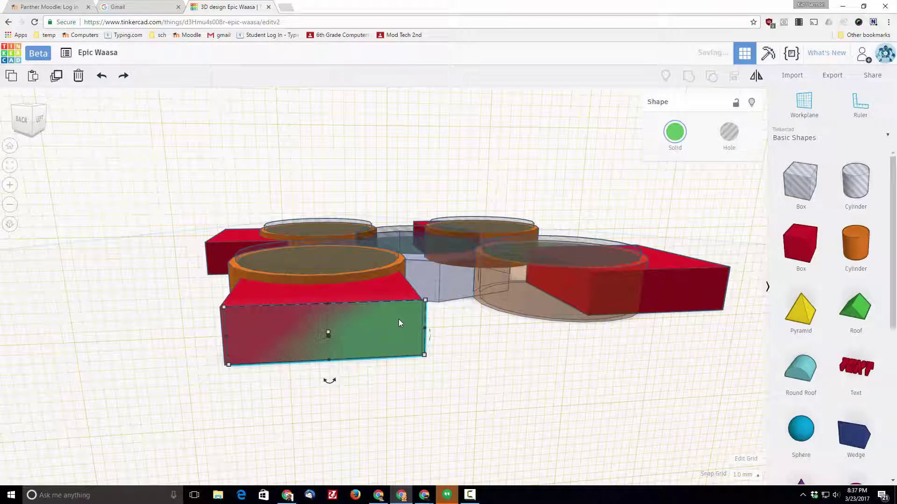
pyautogui.click(742, 474)
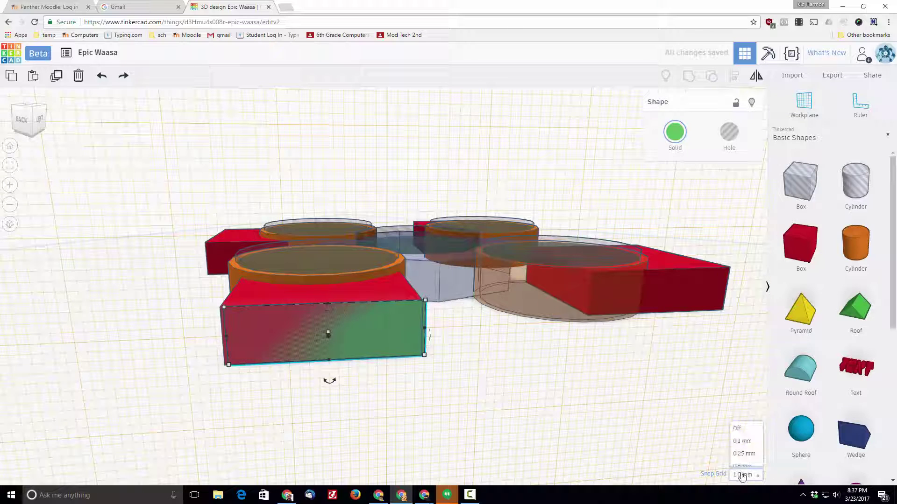
pyautogui.click(742, 416)
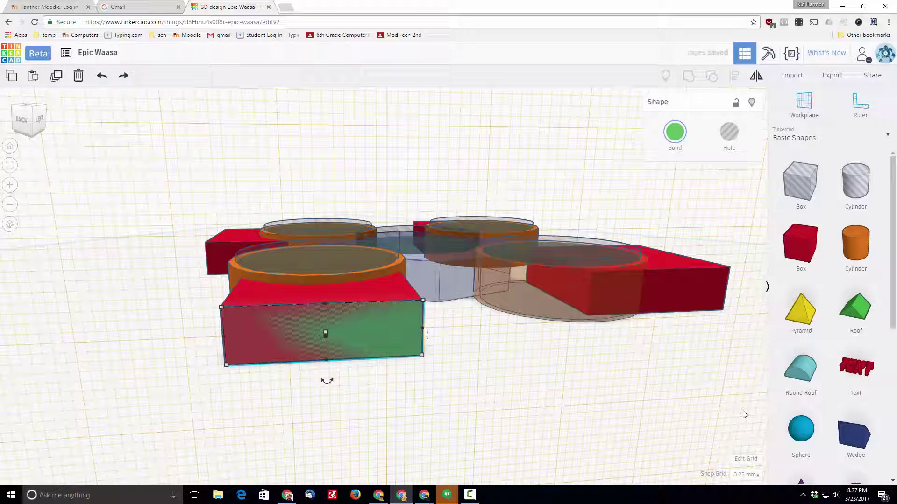
# Widen the roof past both sides of the box's end and turn it into a hole
pyautogui.scroll(-2, 434, 339)
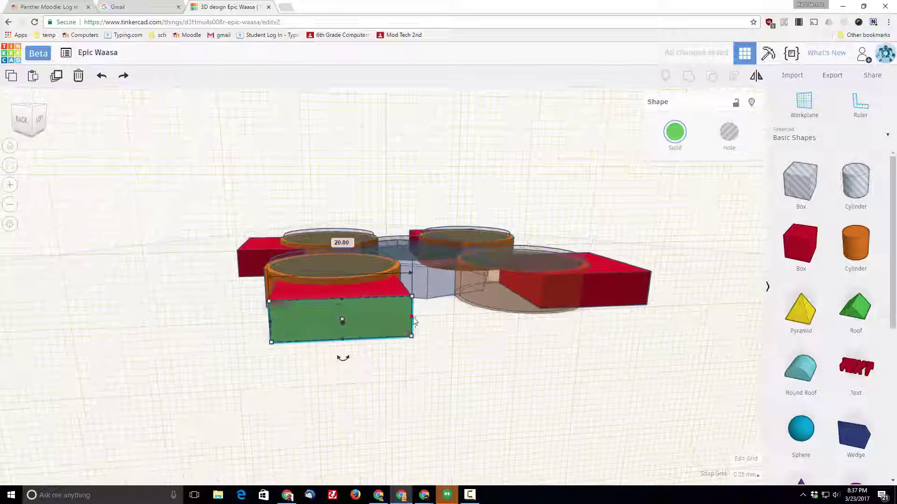
pyautogui.moveTo(412, 318); pyautogui.dragTo(422, 317)
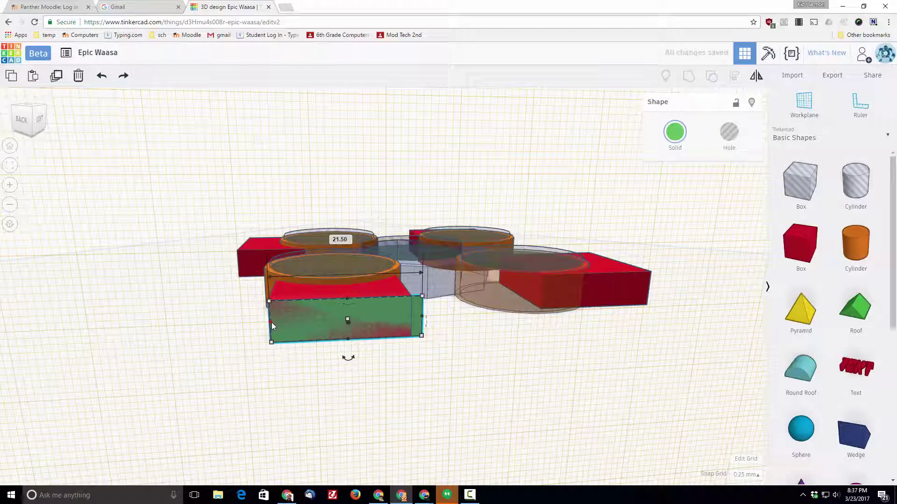
pyautogui.moveTo(271, 322); pyautogui.dragTo(267, 322)
pyautogui.moveTo(336, 370); pyautogui.dragTo(440, 363, button='right')
pyautogui.click(717, 139)
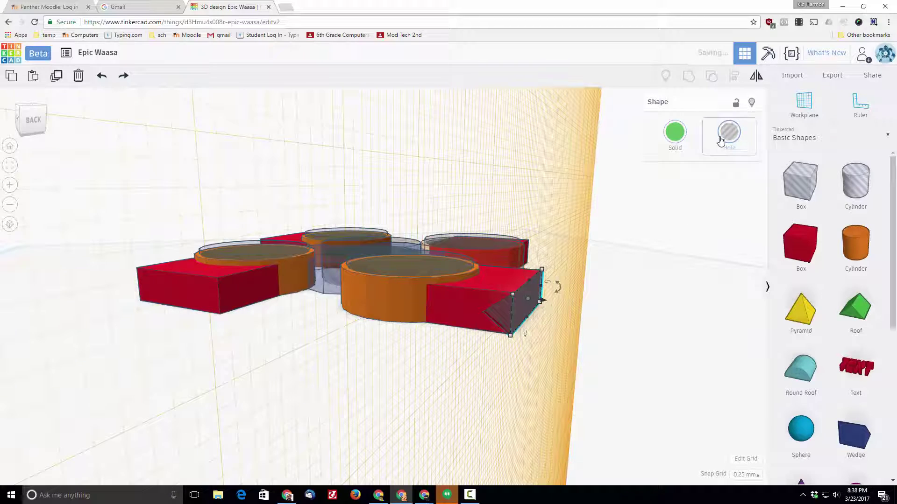
# Duplicate the roof hole and rotate the copy 90° horizontally
pyautogui.moveTo(457, 397); pyautogui.dragTo(348, 379, button='right')
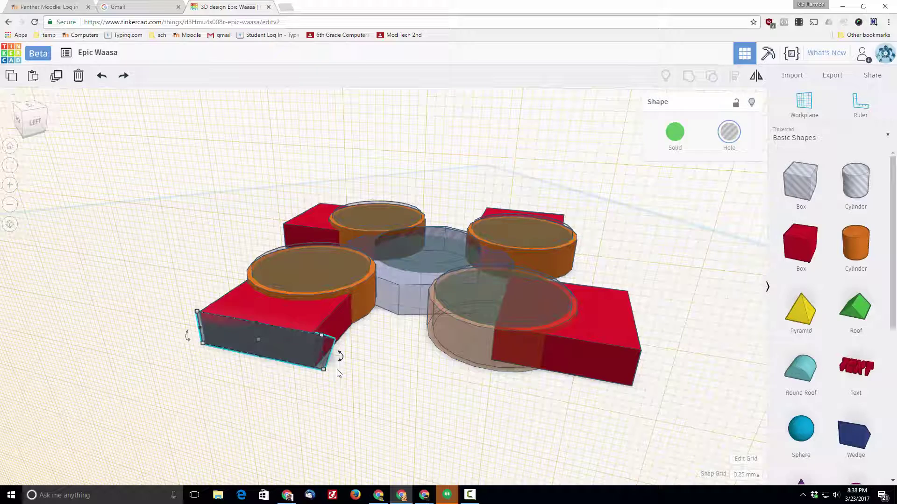
pyautogui.moveTo(332, 374); pyautogui.dragTo(337, 411, button='right')
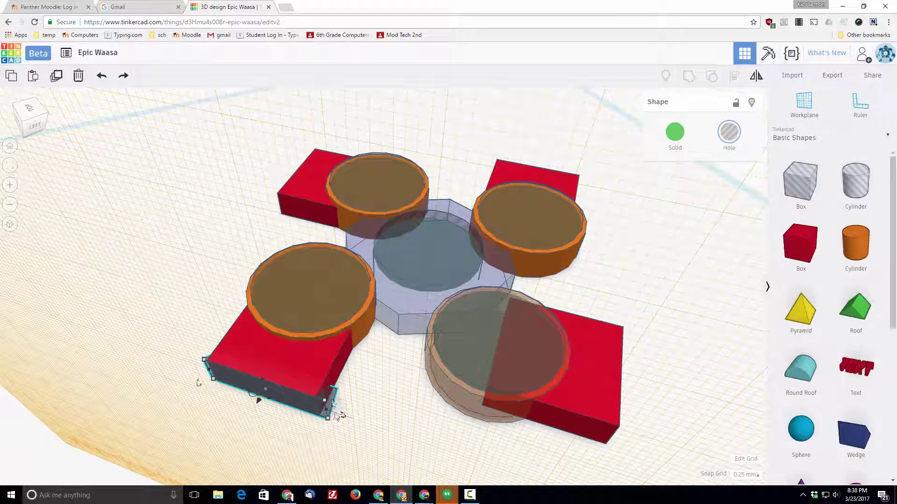
pyautogui.moveTo(252, 395); pyautogui.dragTo(328, 394)
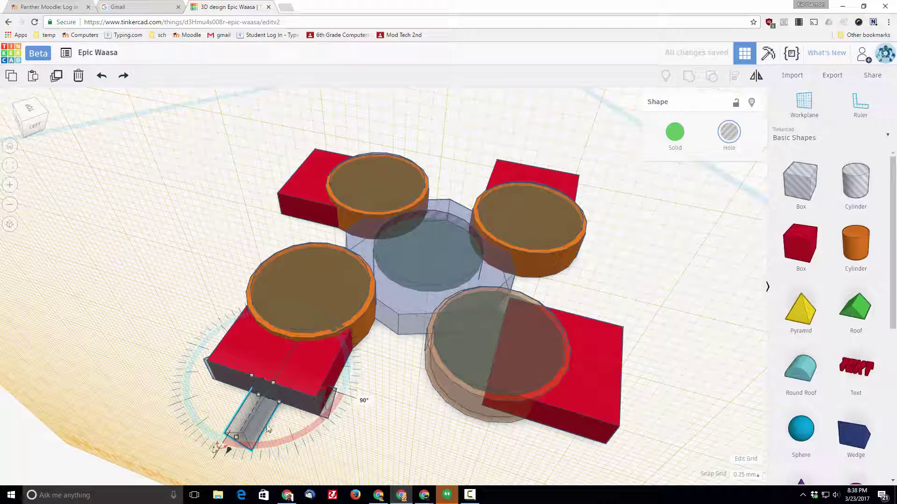
# Place the workplane on the adjacent box's outer end face and move the rotated roof hole over to it
pyautogui.moveTo(430, 427); pyautogui.dragTo(468, 405, button='right')
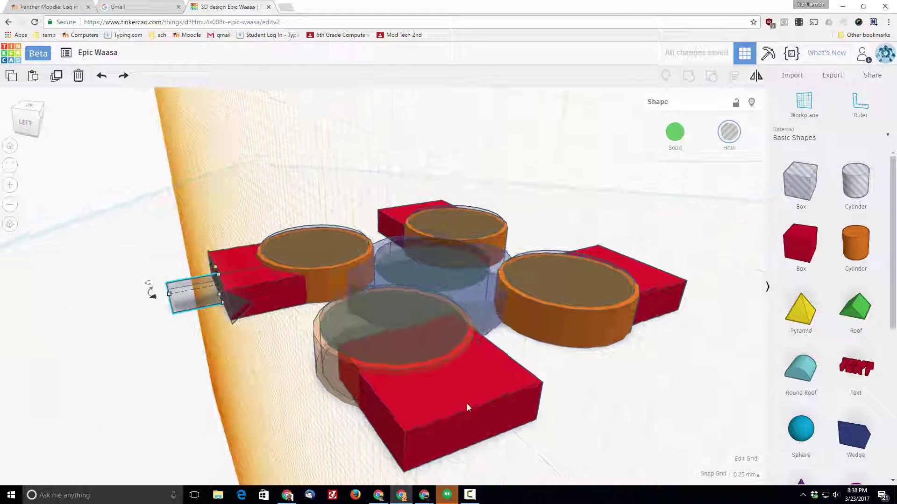
pyautogui.click(470, 426)
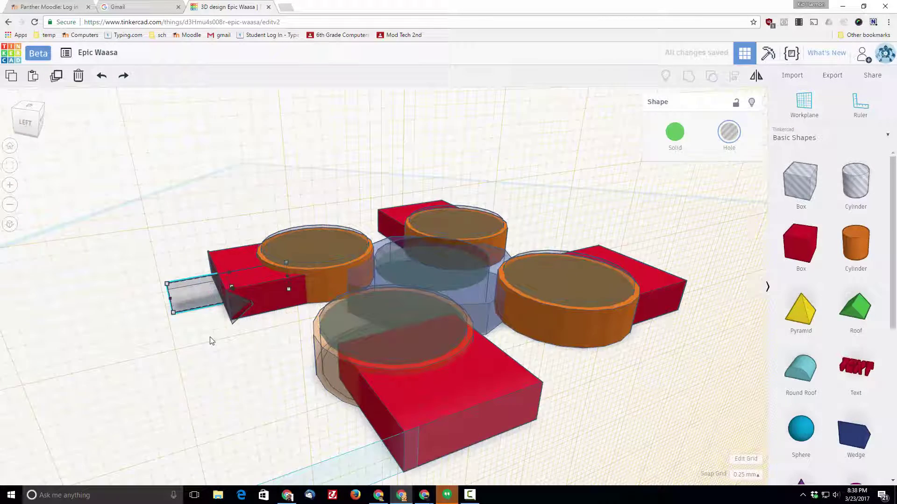
pyautogui.moveTo(209, 337); pyautogui.dragTo(359, 375, button='right')
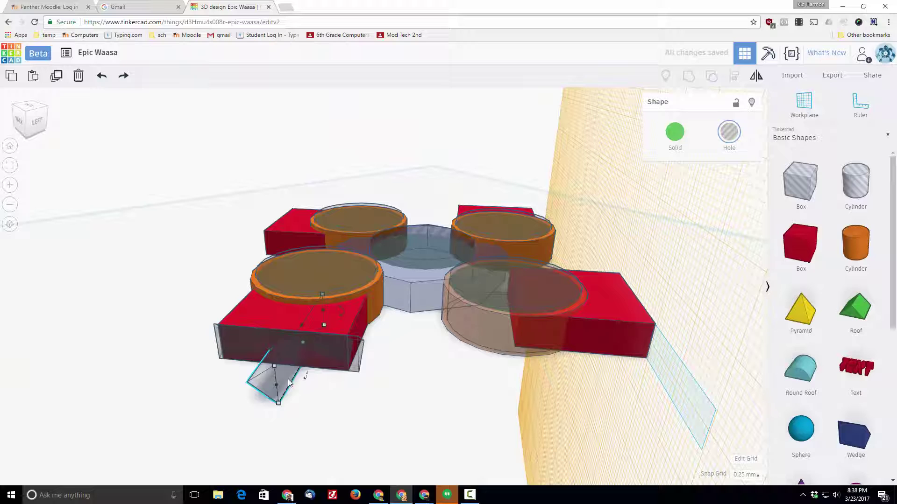
pyautogui.moveTo(288, 380); pyautogui.dragTo(682, 375)
pyautogui.moveTo(682, 374); pyautogui.dragTo(451, 343, button='right')
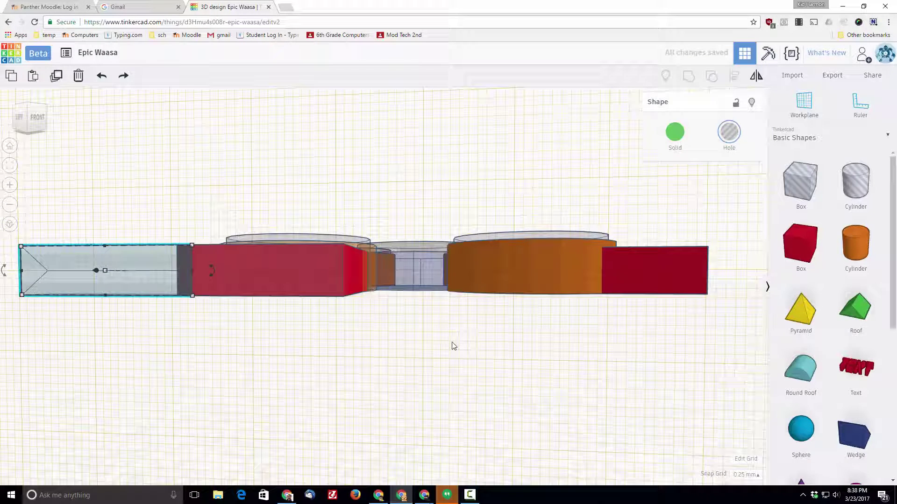
# Nudge the roof hole sideways along the adjacent box's outer face until it extends past both sides
pyautogui.press('Right')
pyautogui.press('Right')
pyautogui.press('Right')
pyautogui.press('Right')
pyautogui.press('Right')
pyautogui.press('Right')
pyautogui.press('Right')
pyautogui.press('Right')
pyautogui.press('Right')
pyautogui.press('Right')
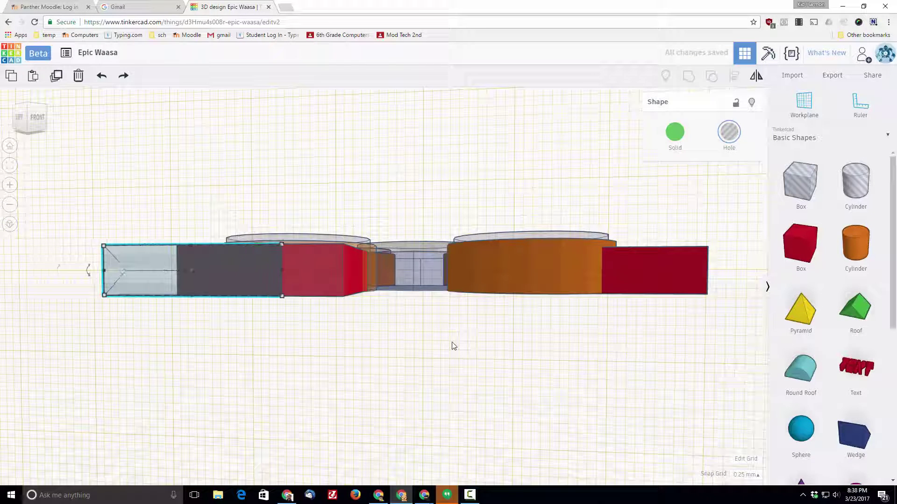
pyautogui.press('Right')
pyautogui.press('Right')
pyautogui.press('Right')
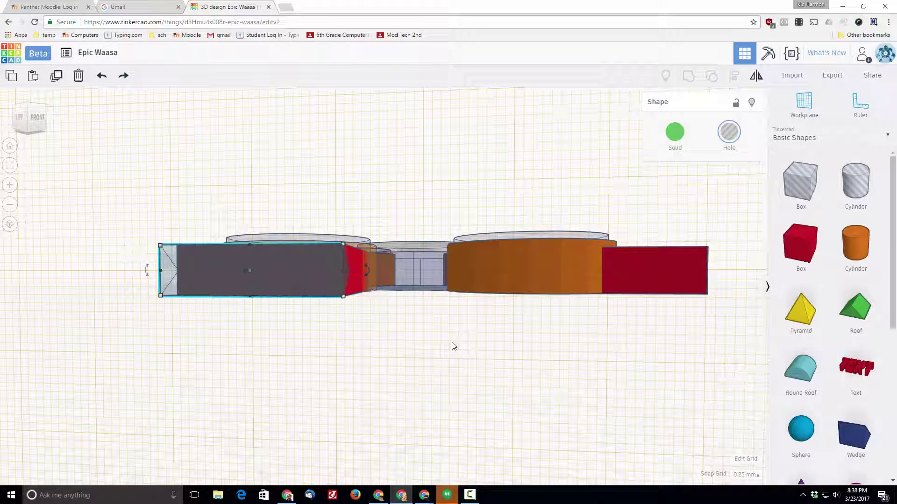
pyautogui.press('Right')
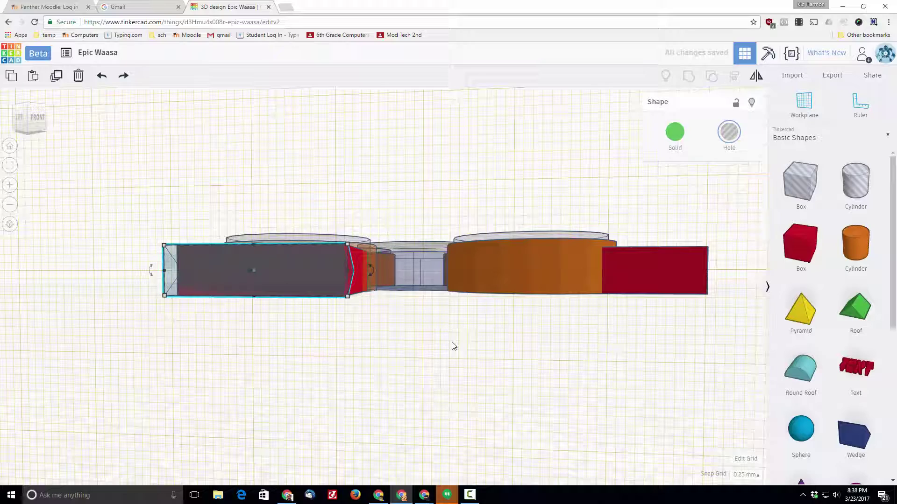
# Duplicate the roof hole for the next box's outer end and place the workplane on that box's end face
pyautogui.moveTo(464, 314); pyautogui.dragTo(396, 373, button='right')
pyautogui.scroll(-1, 396, 377)
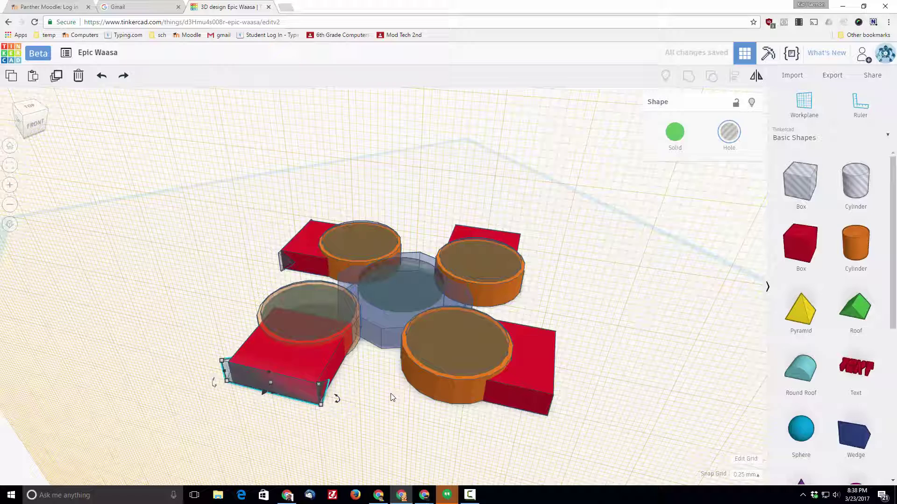
pyautogui.hotkey('ctrl', 'd')
pyautogui.moveTo(458, 398); pyautogui.dragTo(315, 379, button='right')
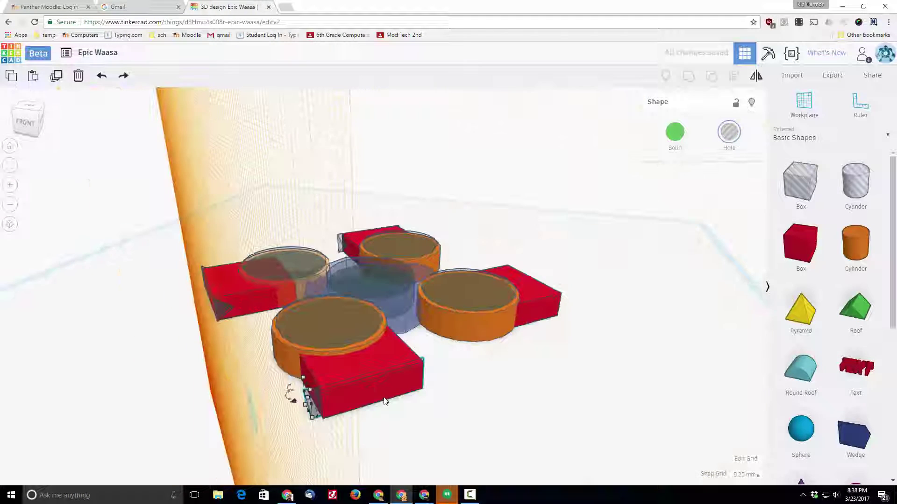
pyautogui.click(388, 401)
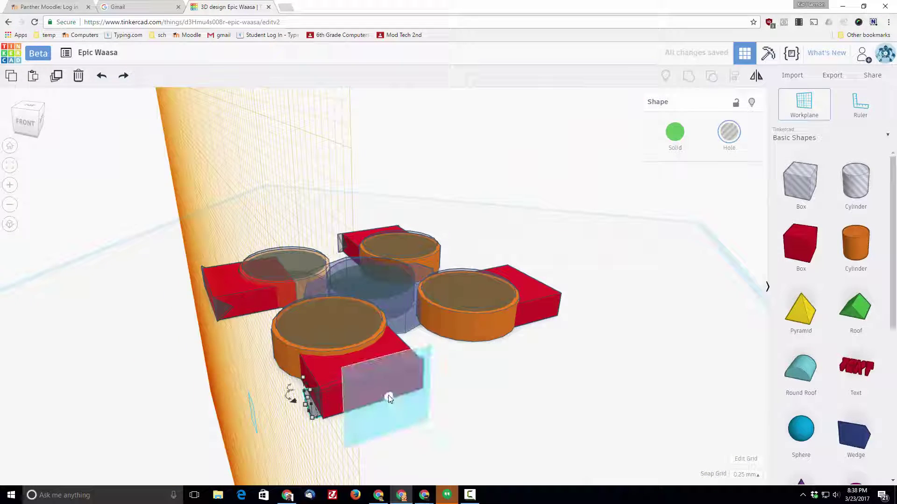
pyautogui.scroll(3, 374, 396)
pyautogui.scroll(-3, 374, 399)
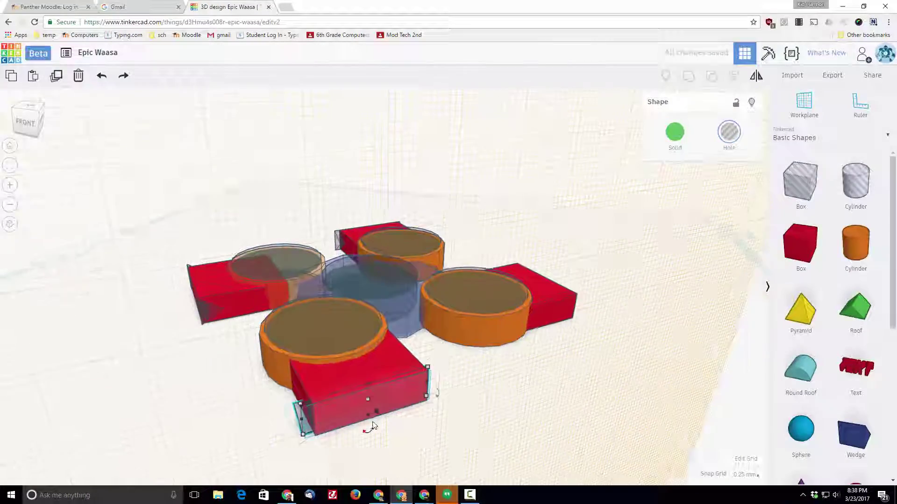
# Slide the duplicated roof hole against the next box's outer end, using a workplane placed on that end face
pyautogui.moveTo(375, 402); pyautogui.dragTo(380, 434)
pyautogui.moveTo(381, 434); pyautogui.dragTo(461, 402, button='right')
pyautogui.scroll(4, 326, 424)
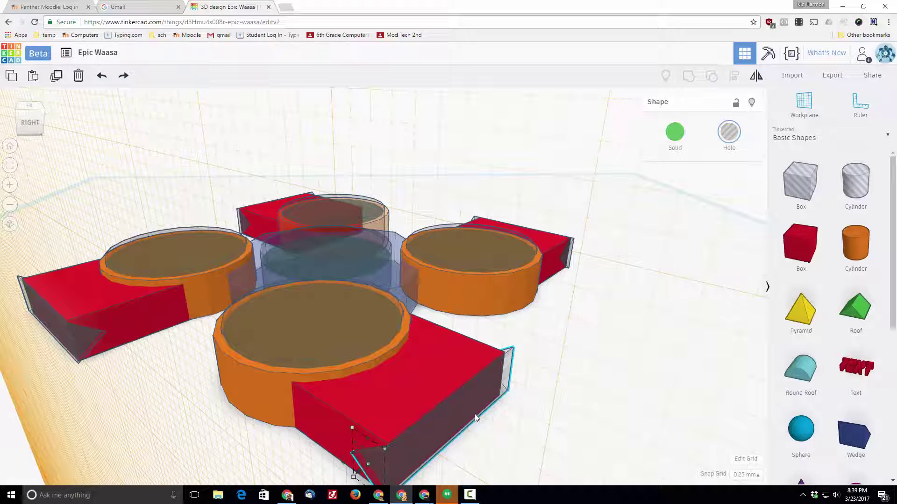
pyautogui.press('w')
pyautogui.click(466, 381)
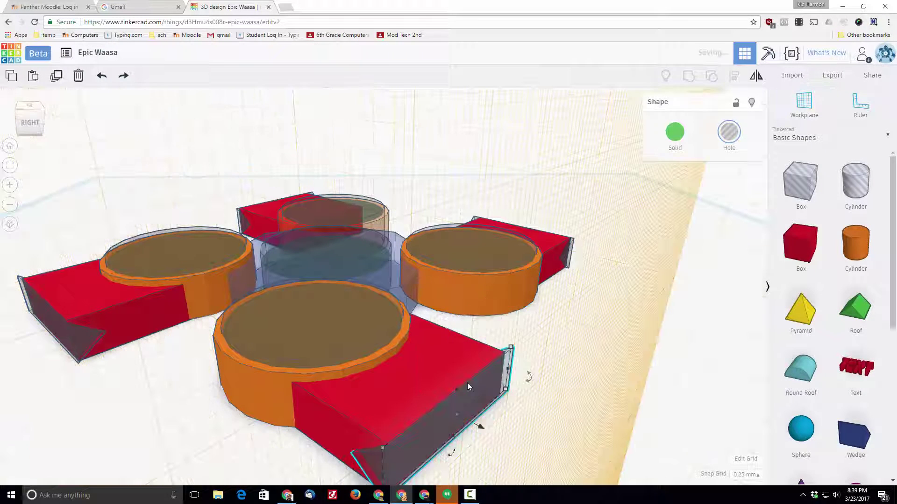
pyautogui.moveTo(480, 426); pyautogui.dragTo(479, 427)
# Return the workplane to the default base plane
pyautogui.moveTo(418, 417); pyautogui.dragTo(482, 398, button='right')
pyautogui.scroll(-3, 426, 416)
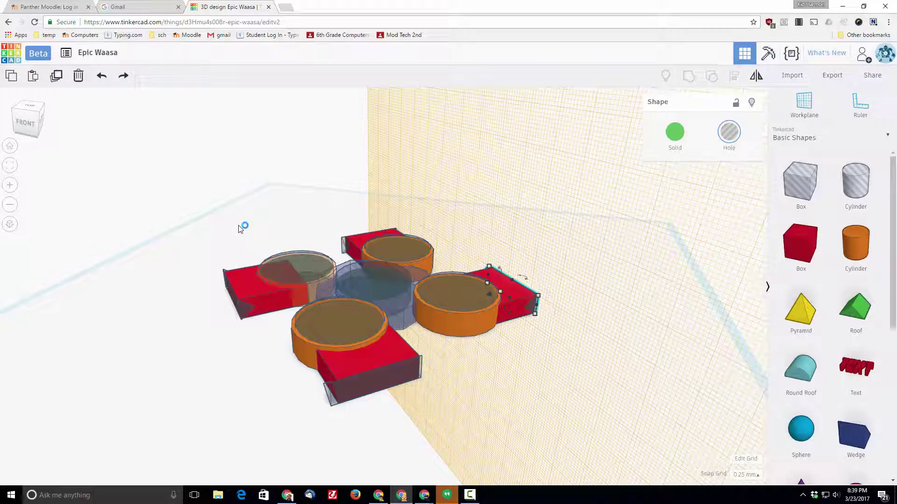
pyautogui.press('w')
pyautogui.click(213, 225)
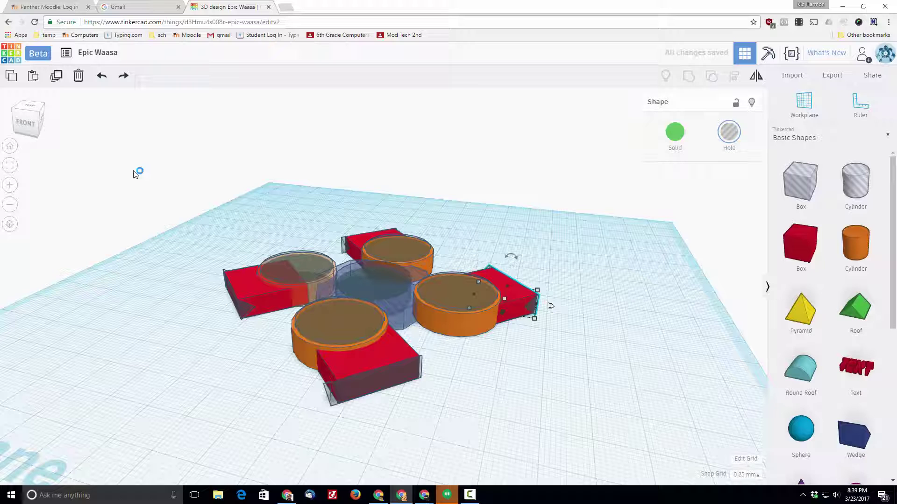
# Select all the spinner's solids and holes and group them into a single shape with the holes cut out
pyautogui.moveTo(212, 253); pyautogui.dragTo(620, 443)
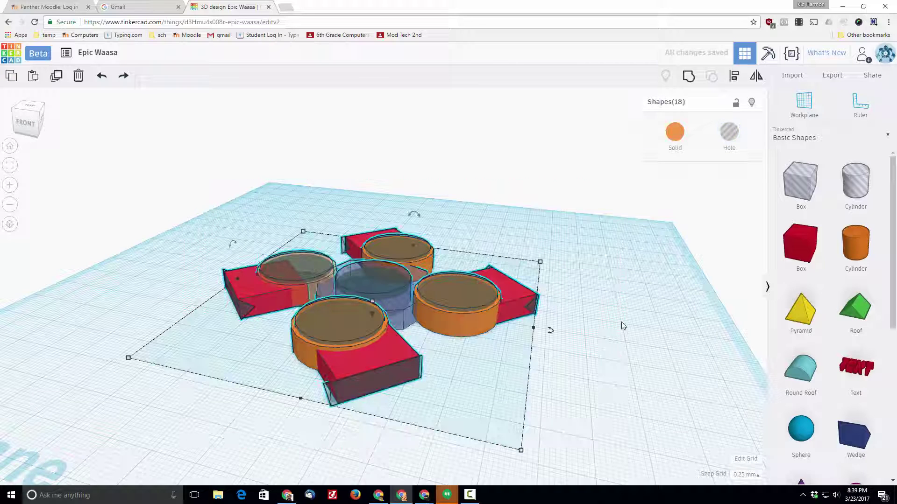
pyautogui.click(688, 76)
pyautogui.moveTo(446, 339); pyautogui.dragTo(537, 373, button='right')
pyautogui.scroll(3, 457, 350)
pyautogui.scroll(-2, 444, 234)
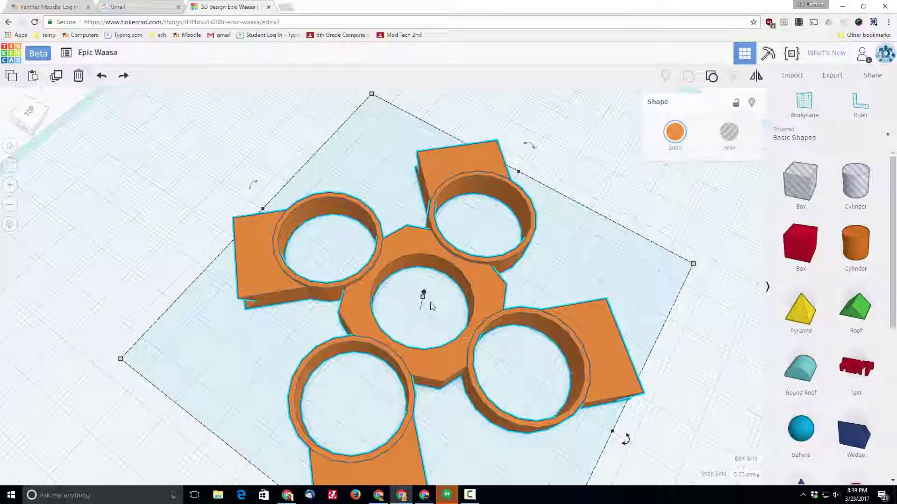
pyautogui.moveTo(444, 234); pyautogui.dragTo(262, 280, button='right')
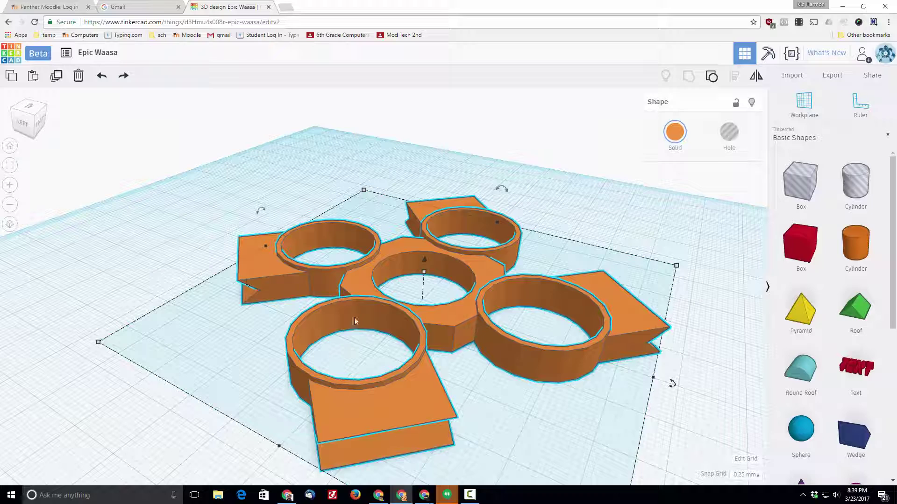
pyautogui.moveTo(545, 375); pyautogui.dragTo(580, 265, button='right')
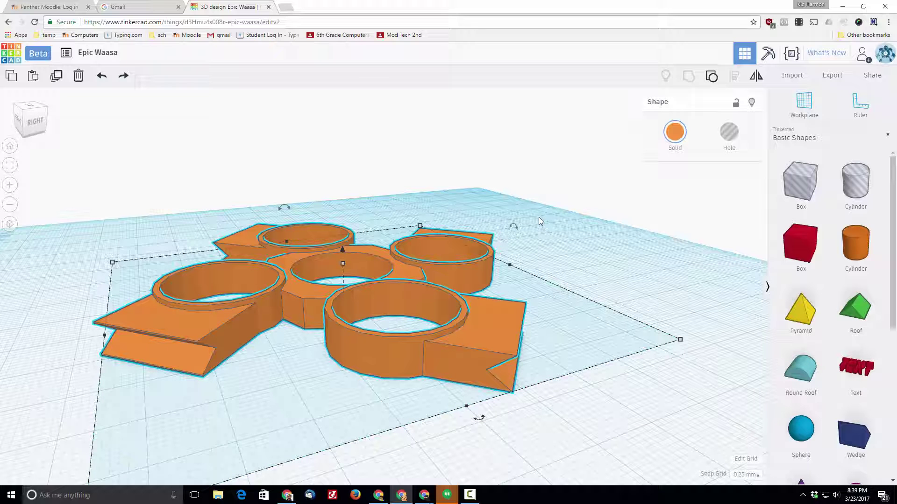
# Rename the design to Whacky Spinner
pyautogui.click(111, 53)
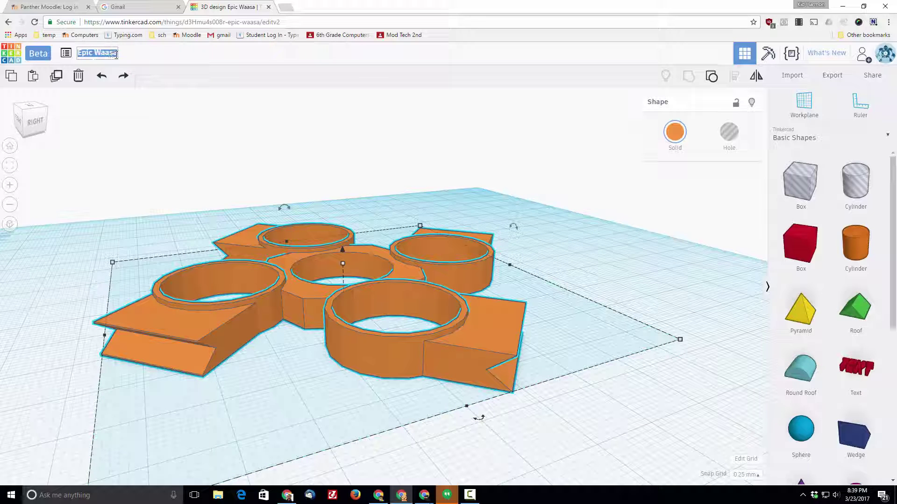
pyautogui.write('Whacky Spinner')
pyautogui.click(198, 90)
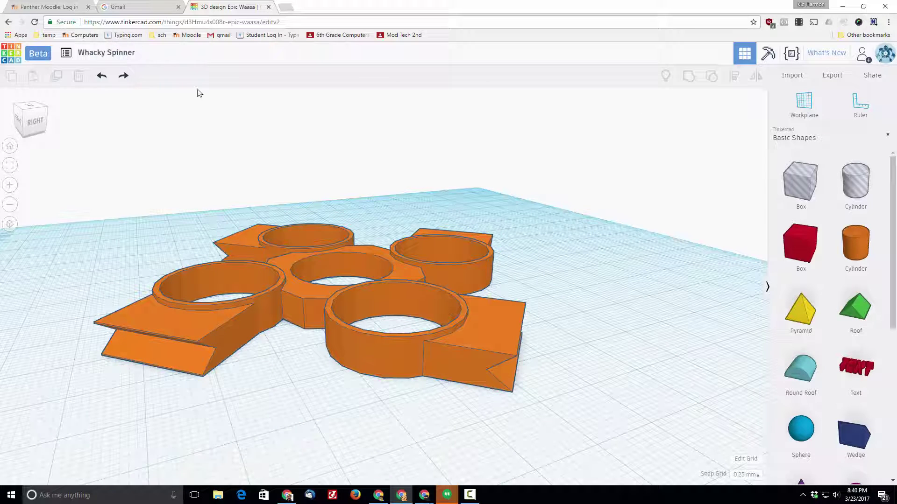
# Share the design by uploading it to Thingiverse and open the uploaded model's page there
pyautogui.moveTo(198, 90); pyautogui.dragTo(256, 133, button='right')
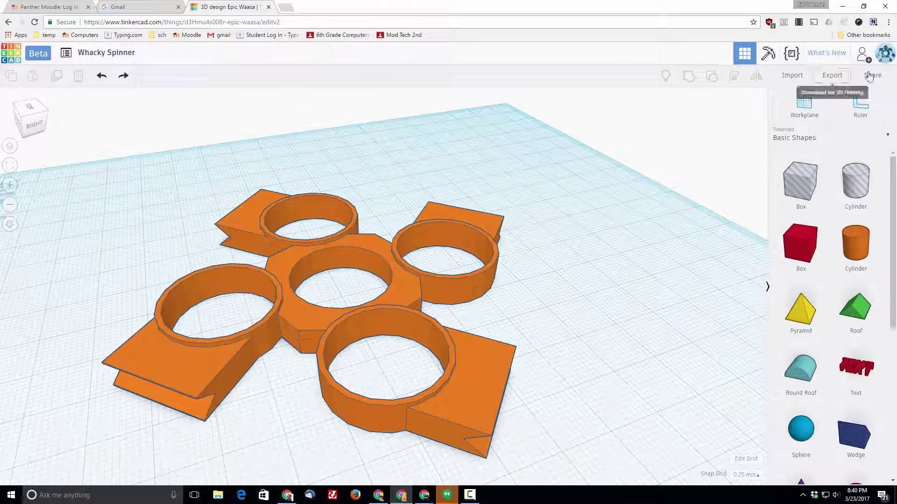
pyautogui.click(853, 77)
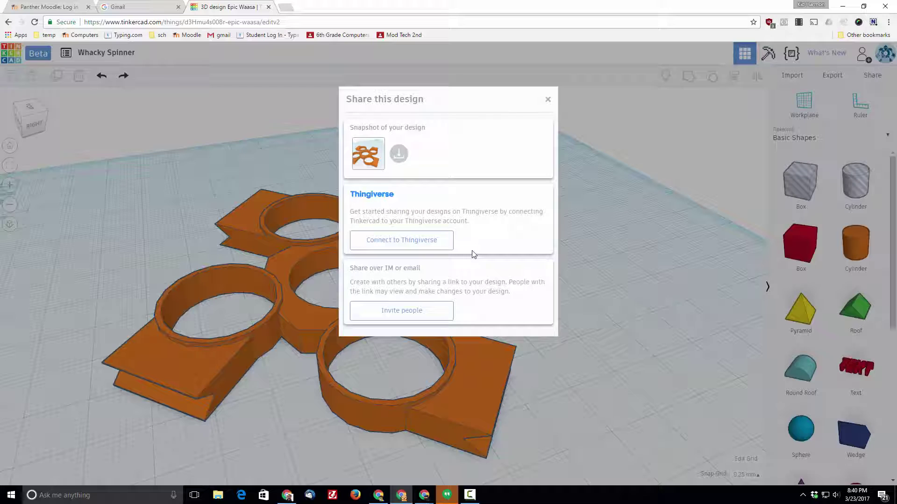
pyautogui.click(403, 312)
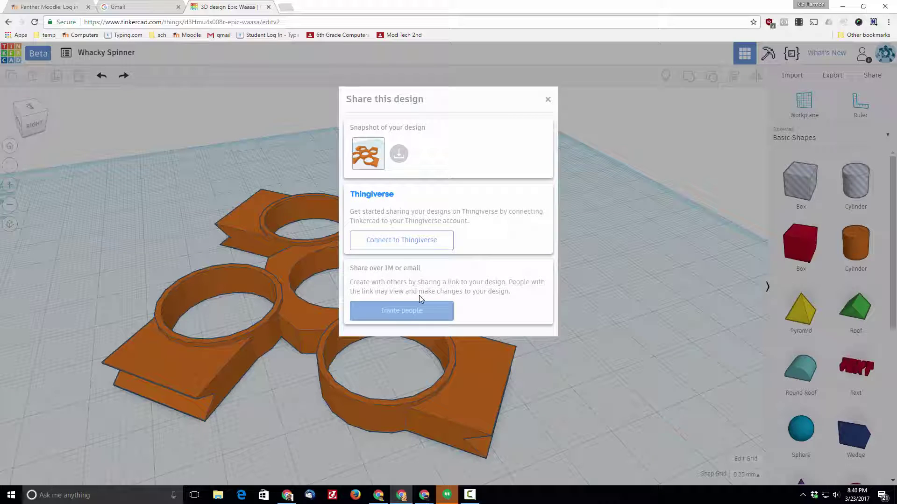
pyautogui.click(411, 241)
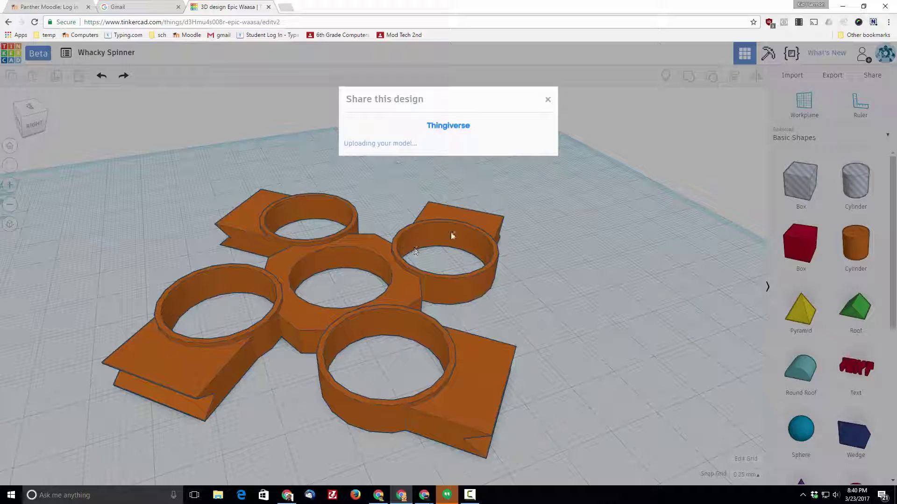
pyautogui.click(391, 164)
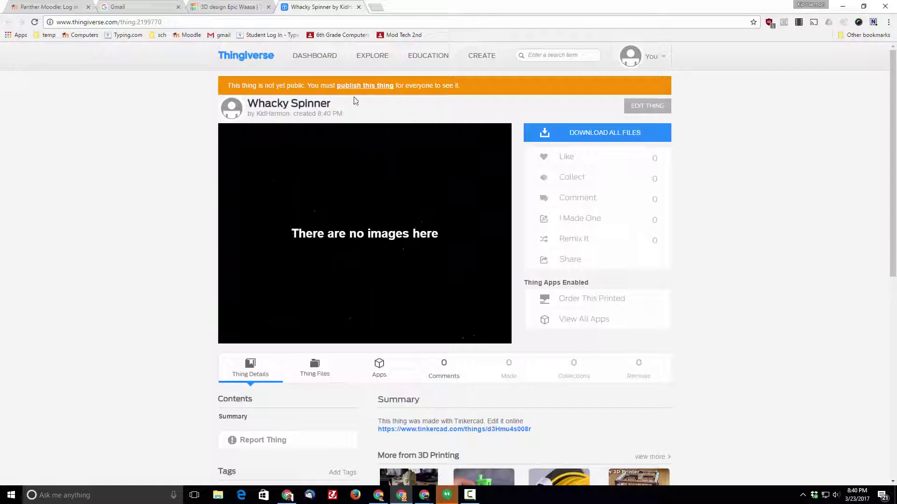
# Publish the Whacky Spinner thing on Thingiverse with its existing details and look over its public page
pyautogui.click(367, 86)
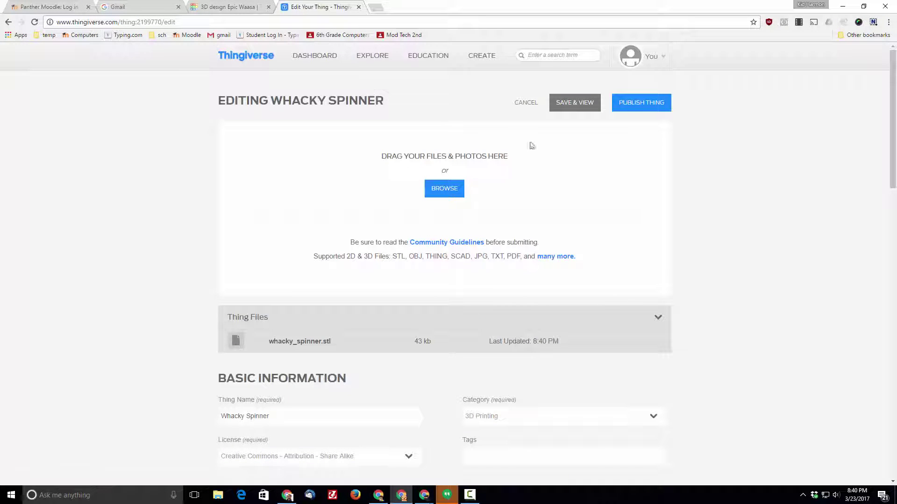
pyautogui.click(641, 103)
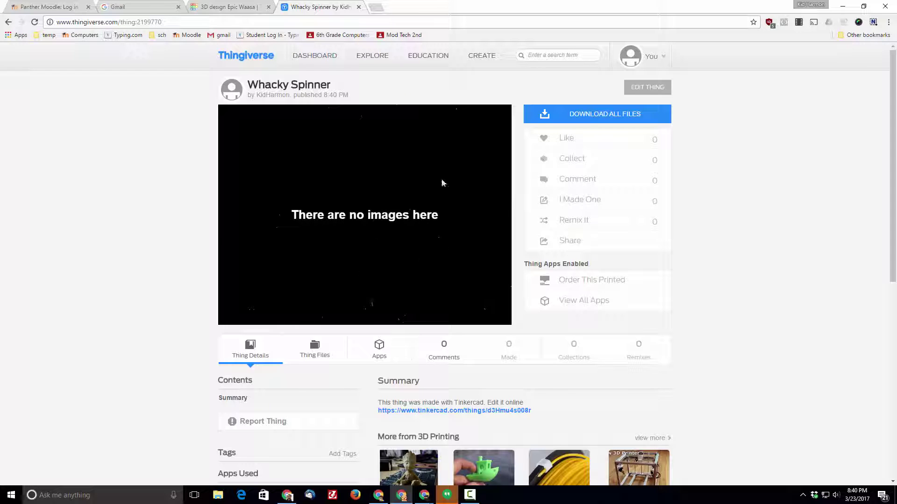
pyautogui.scroll(-2, 374, 243)
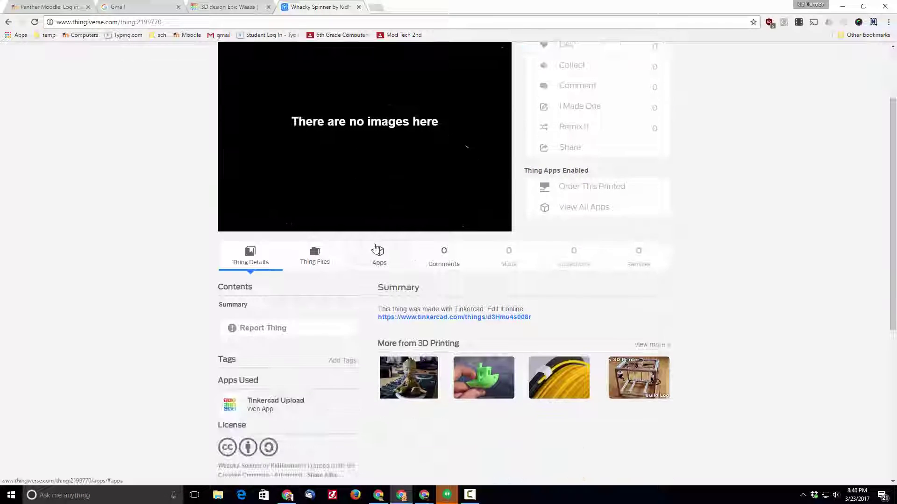
pyautogui.scroll(2, 374, 243)
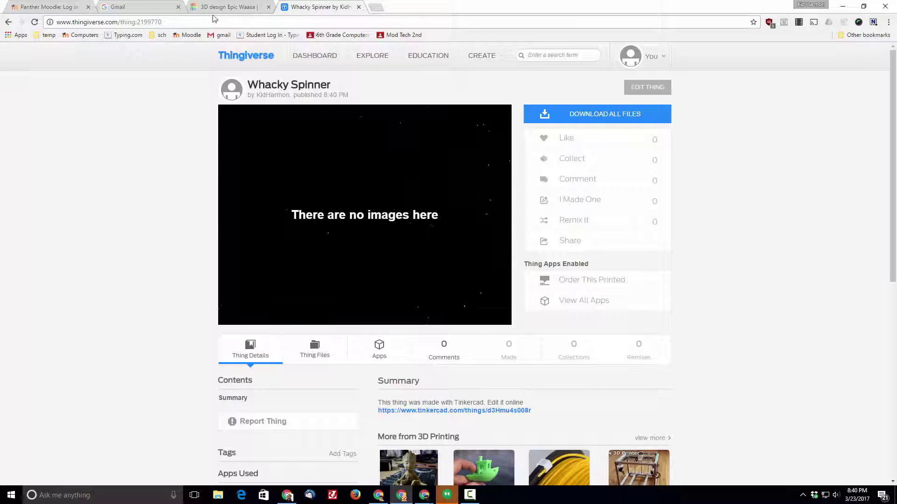
# Switch back to the Tinkercad design, close the sharing dialog and view the finished spinner
pyautogui.click(227, 7)
pyautogui.rightClick(621, 224)
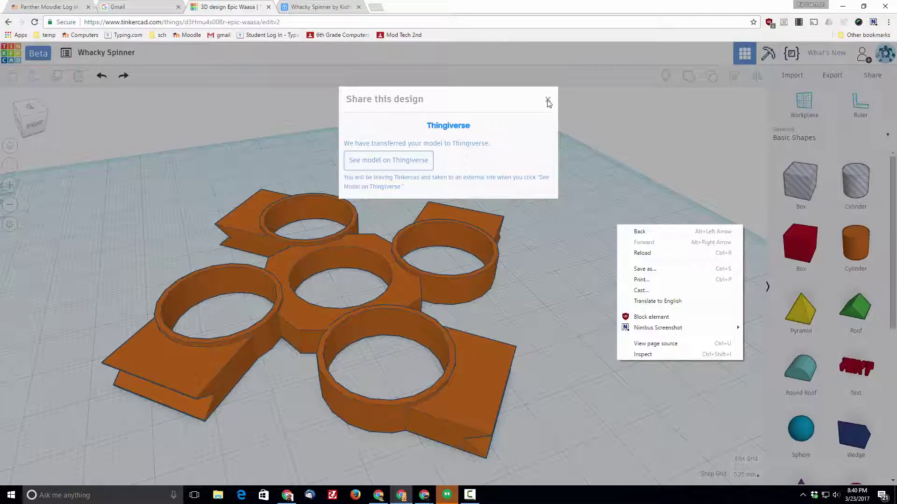
pyautogui.click(548, 99)
pyautogui.moveTo(570, 191); pyautogui.dragTo(620, 287, button='right')
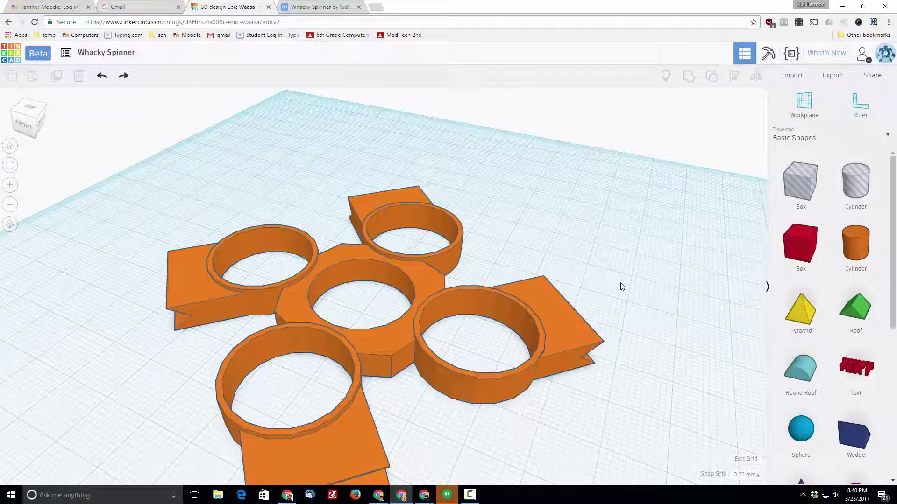
pyautogui.moveTo(548, 338)
pyautogui.mouseDown(button='right')
pyautogui.moveTo(587, 290)
pyautogui.moveTo(537, 237)
pyautogui.moveTo(591, 330)
pyautogui.moveTo(535, 341)
pyautogui.mouseUp(button='right')
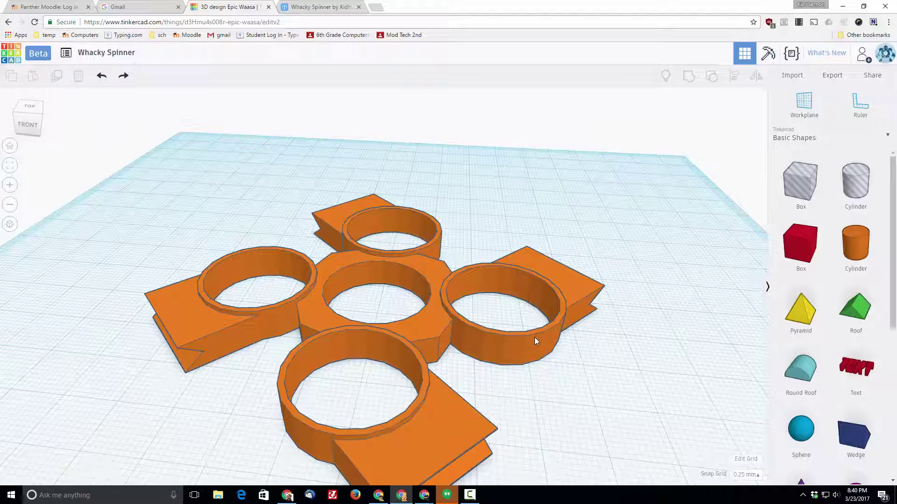